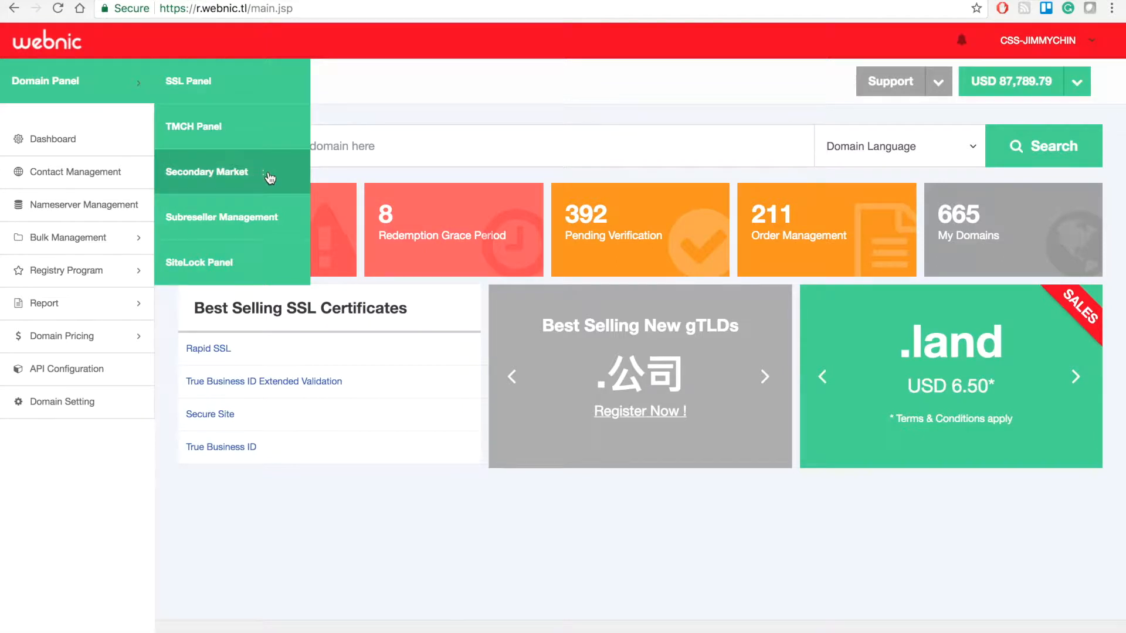
# Open the SiteLock Panel from the Domain Panel menu
pyautogui.click(234, 272)
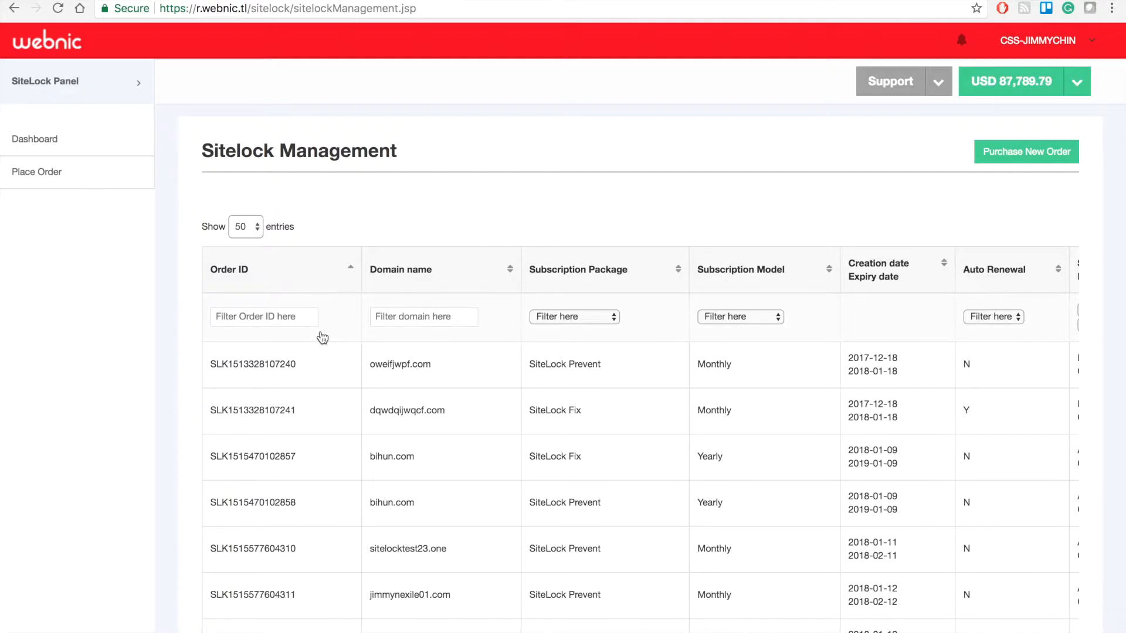
# Look over the nine SiteLock orders in the table, then begin a new order via Place Order
pyautogui.scroll(2, 442, 395)
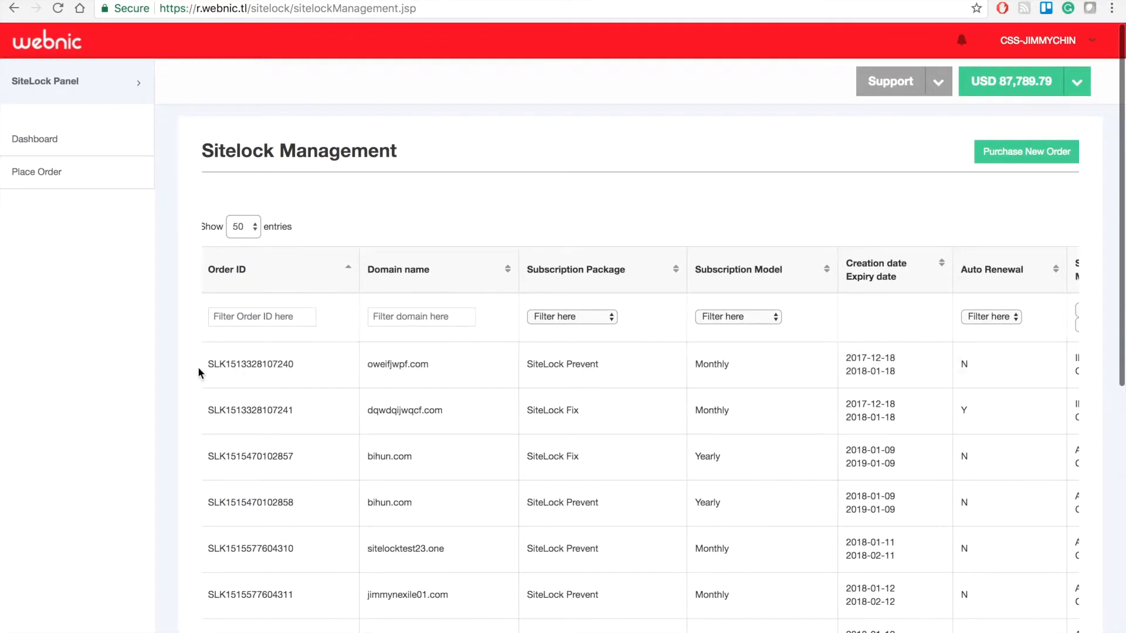
pyautogui.scroll(1, 167, 360)
pyautogui.scroll(-5, 69, 174)
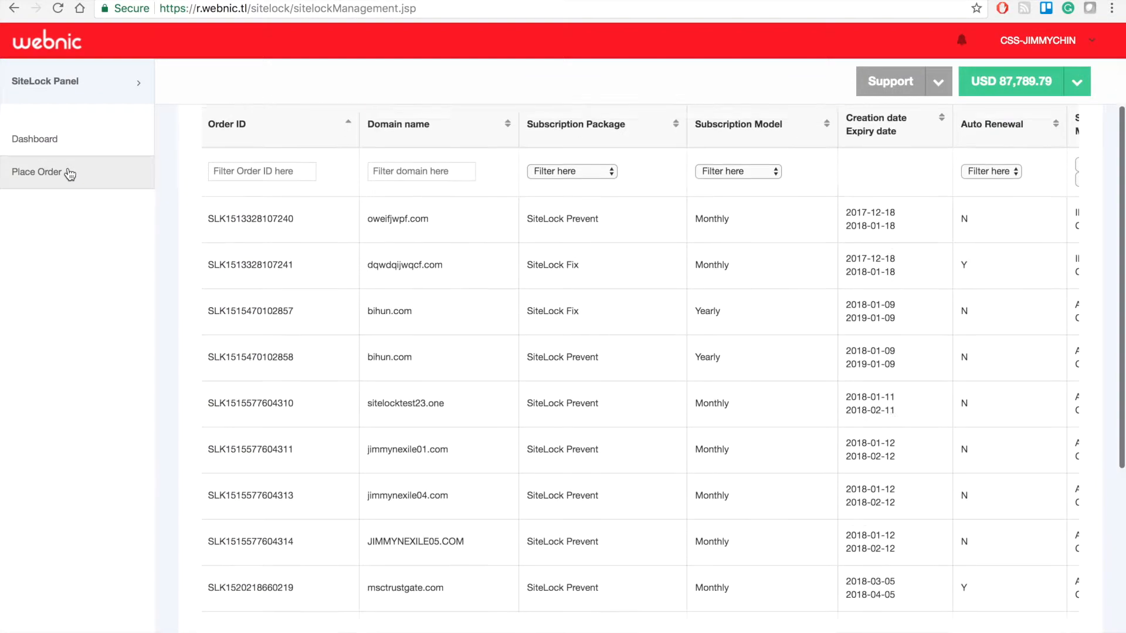
pyautogui.click(69, 173)
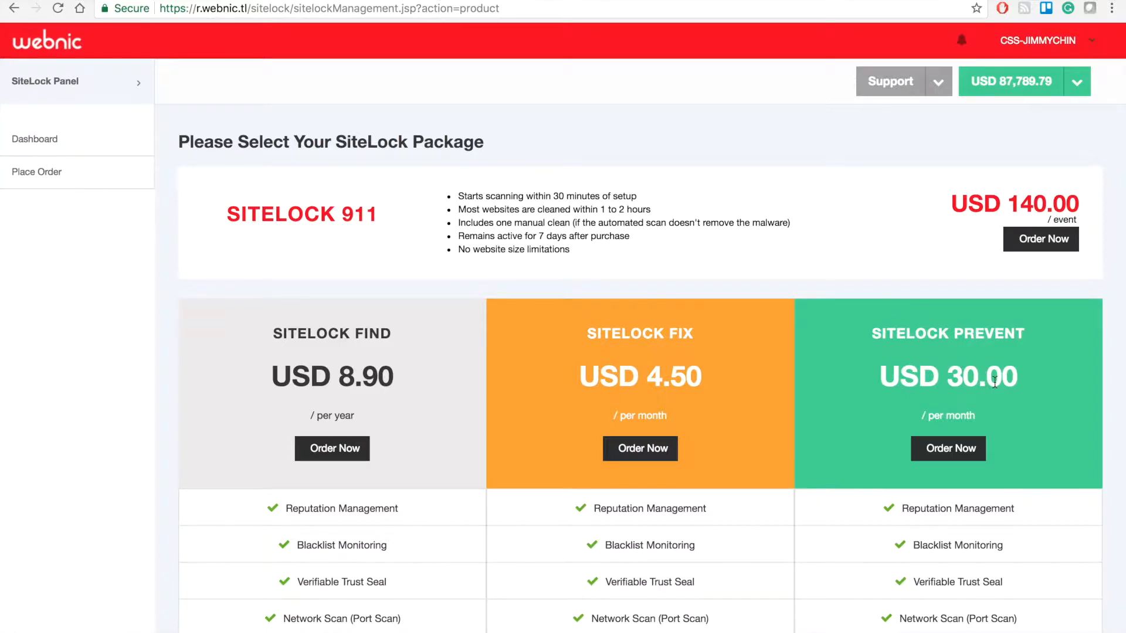
# Order the SiteLock Prevent package at USD 30.00 per month
pyautogui.click(951, 458)
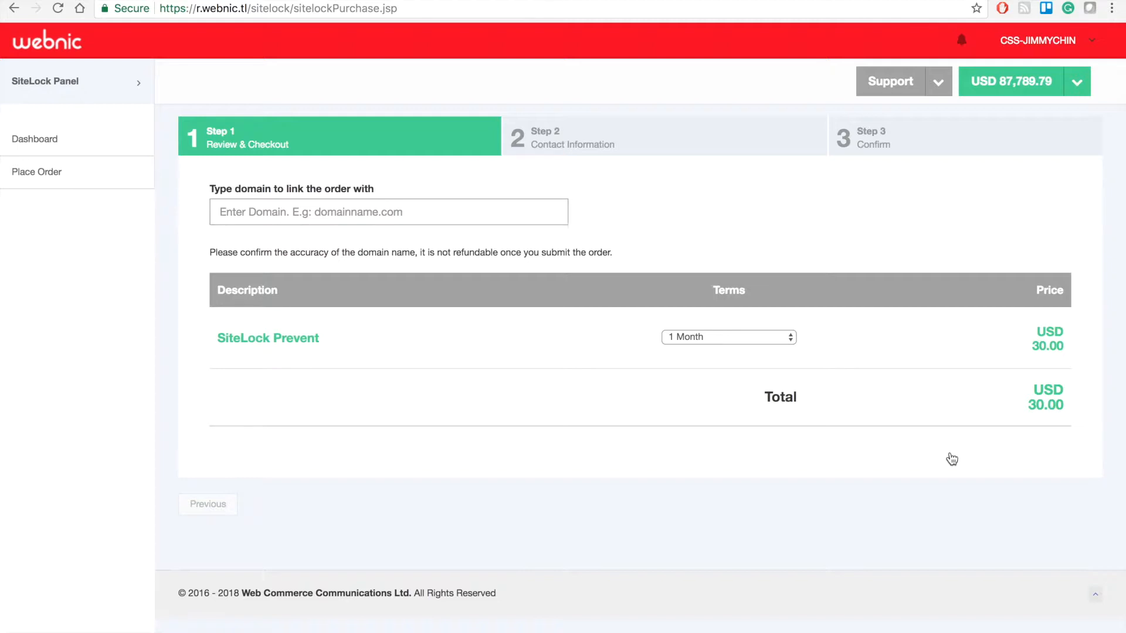
# Enter webnic-testing.com as the domain for the SiteLock Prevent order
pyautogui.click(466, 210)
pyautogui.write('webnic-test')
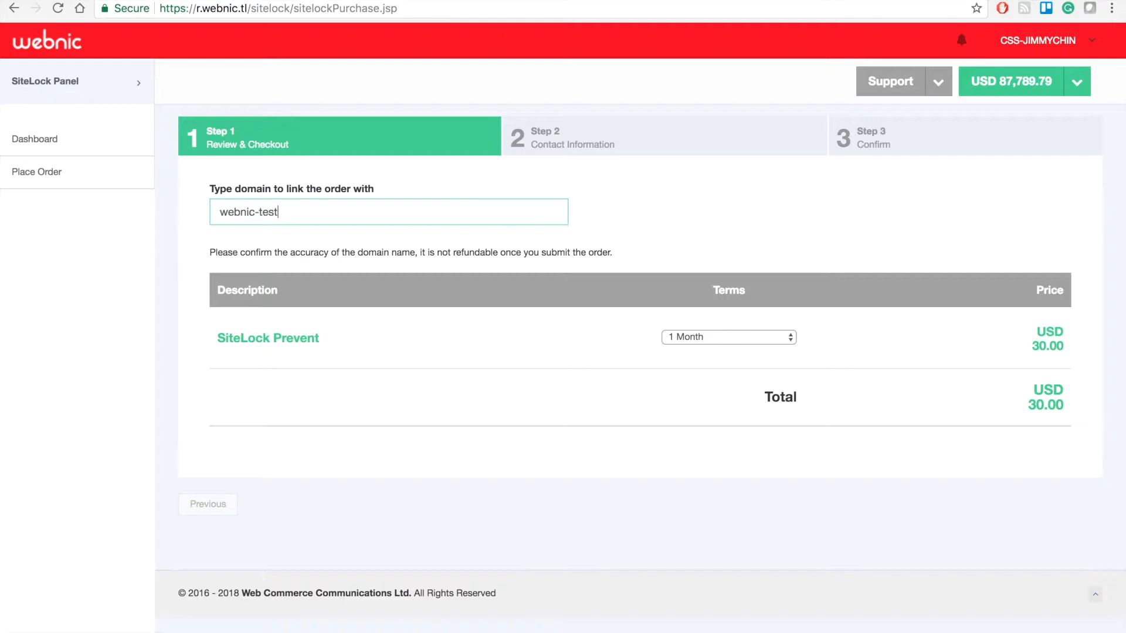
pyautogui.write('ing.com')
pyautogui.click(606, 235)
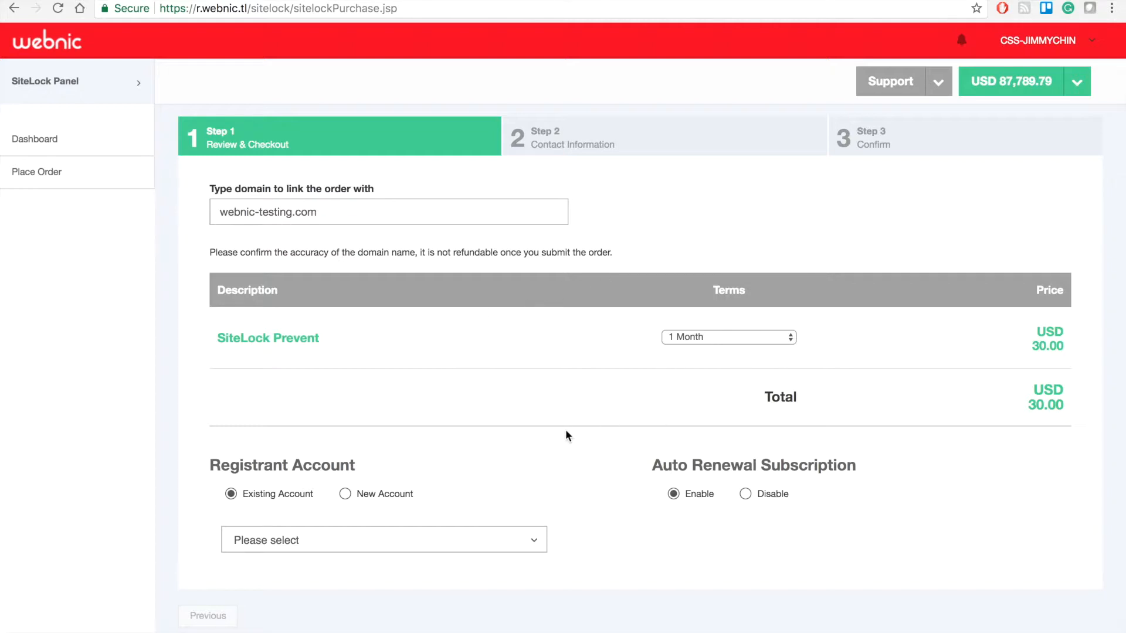
# Try the 1 Year term, then set the subscription back to 1 Month at USD 30.00
pyautogui.click(785, 339)
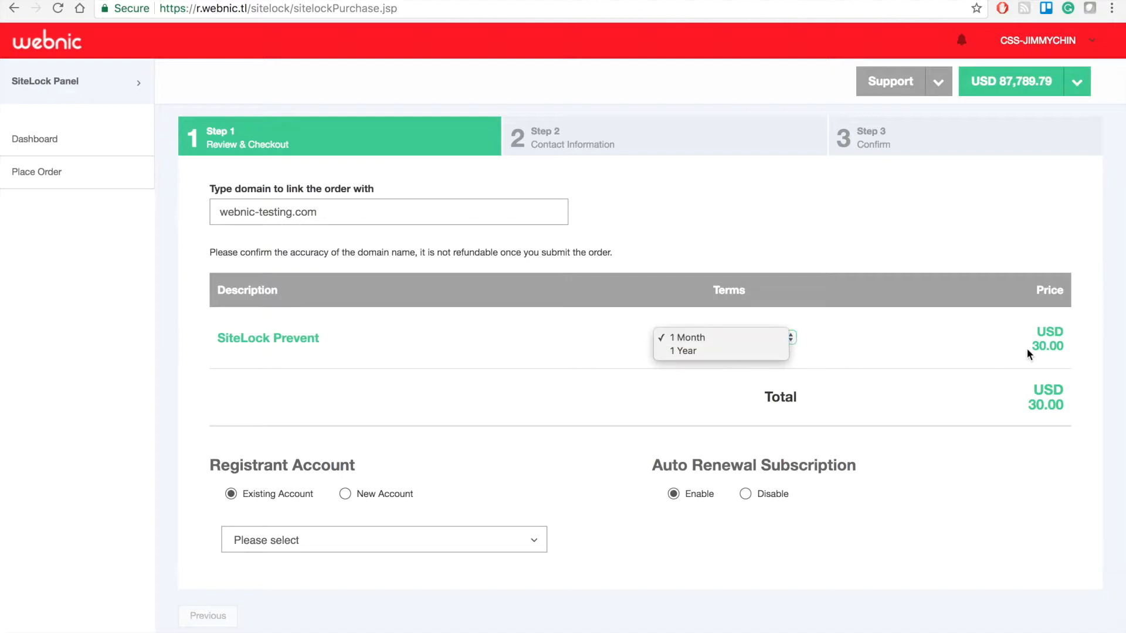
pyautogui.click(737, 353)
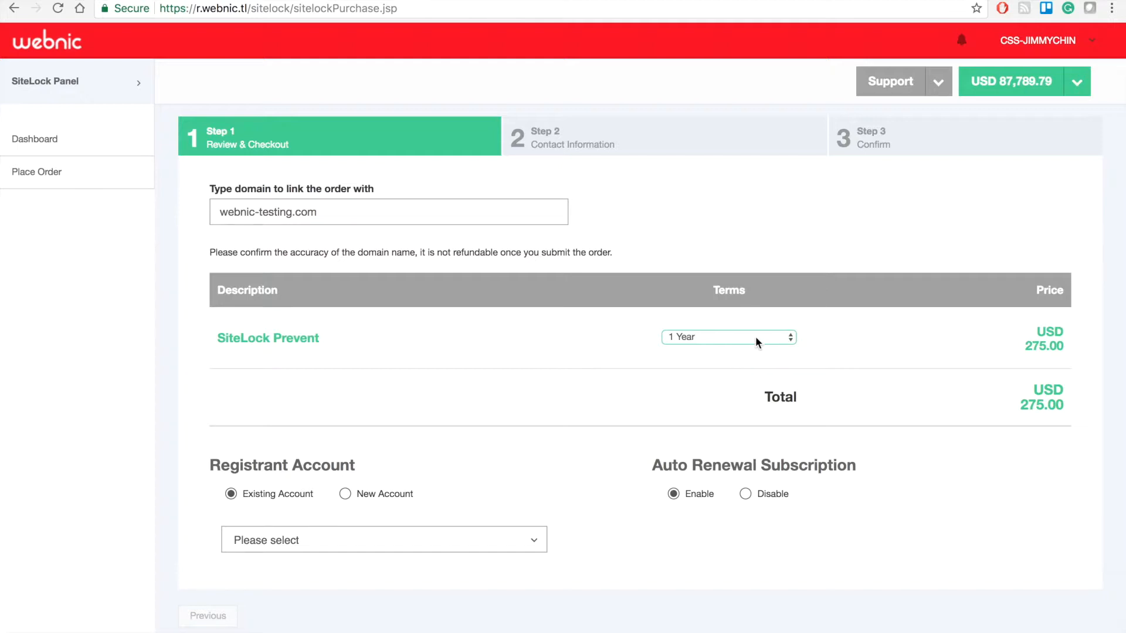
pyautogui.click(755, 336)
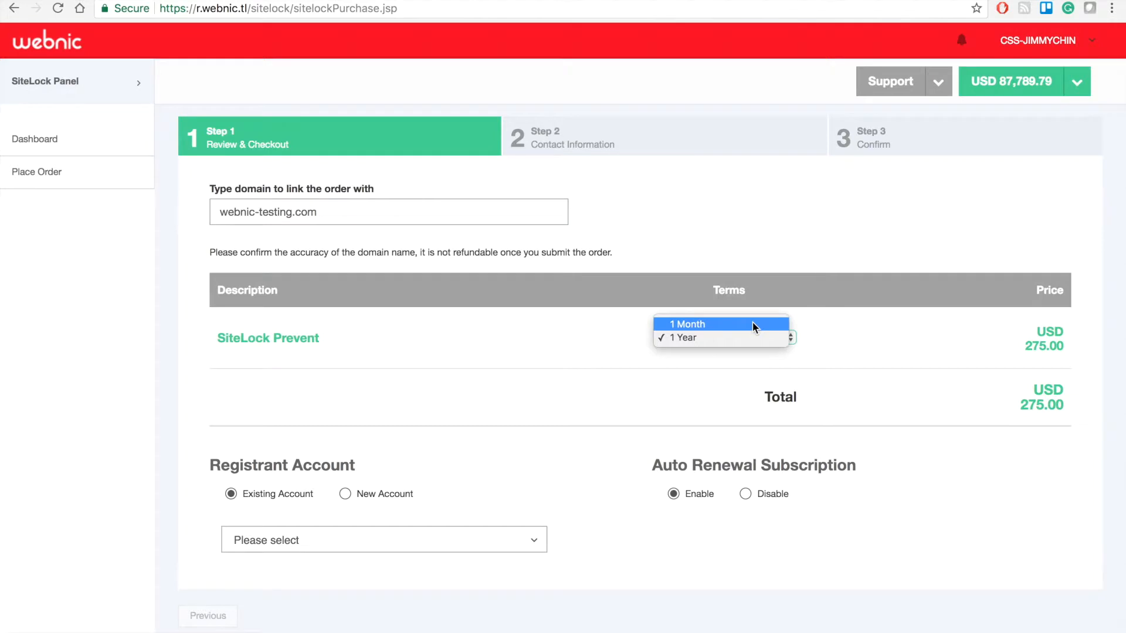
pyautogui.click(752, 324)
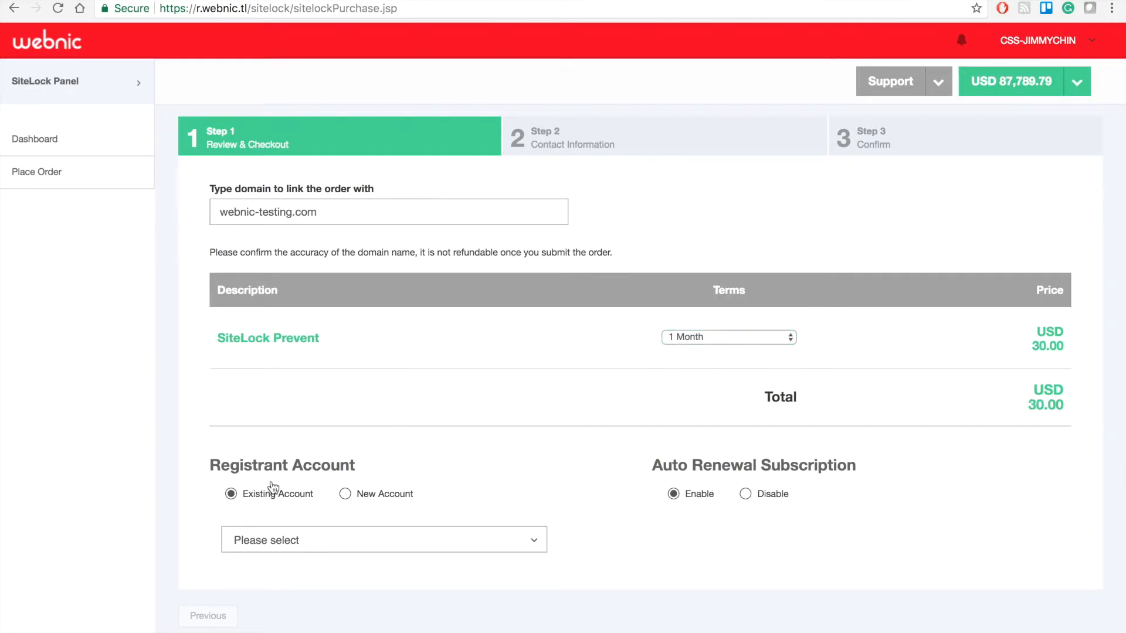
# Choose New Account as the registrant and enter a user ID, correcting typos along the way
pyautogui.click(364, 496)
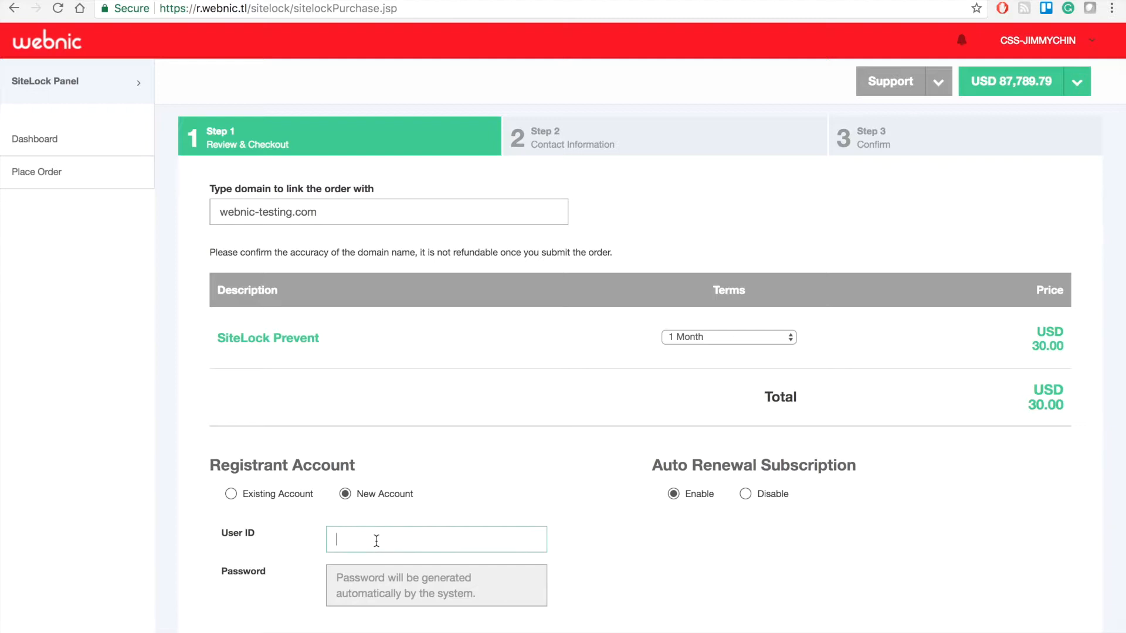
pyautogui.write('webnice')
pyautogui.press('BackSpace')
pyautogui.write('rwar')
pyautogui.press('BackSpace')
pyautogui.press('BackSpace')
pyautogui.write('testing')
pyautogui.click(593, 564)
pyautogui.scroll(-3, 683, 527)
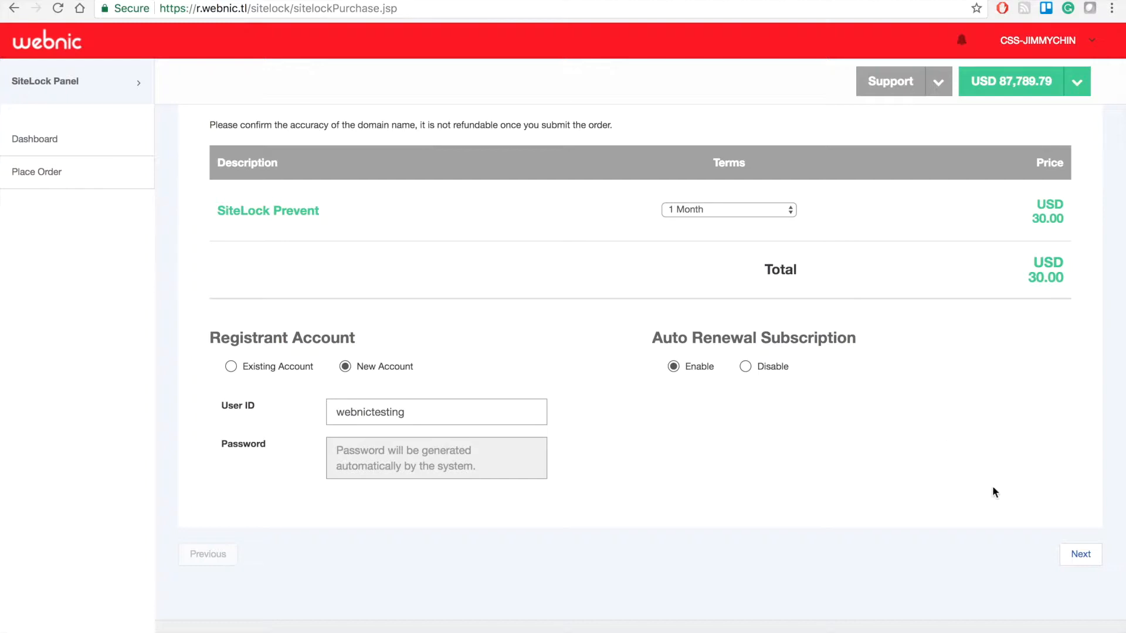
# Enter company 'Web Commerce Communications Ltd.', plus the contact's name, phone number and e-mail address
pyautogui.click(1079, 555)
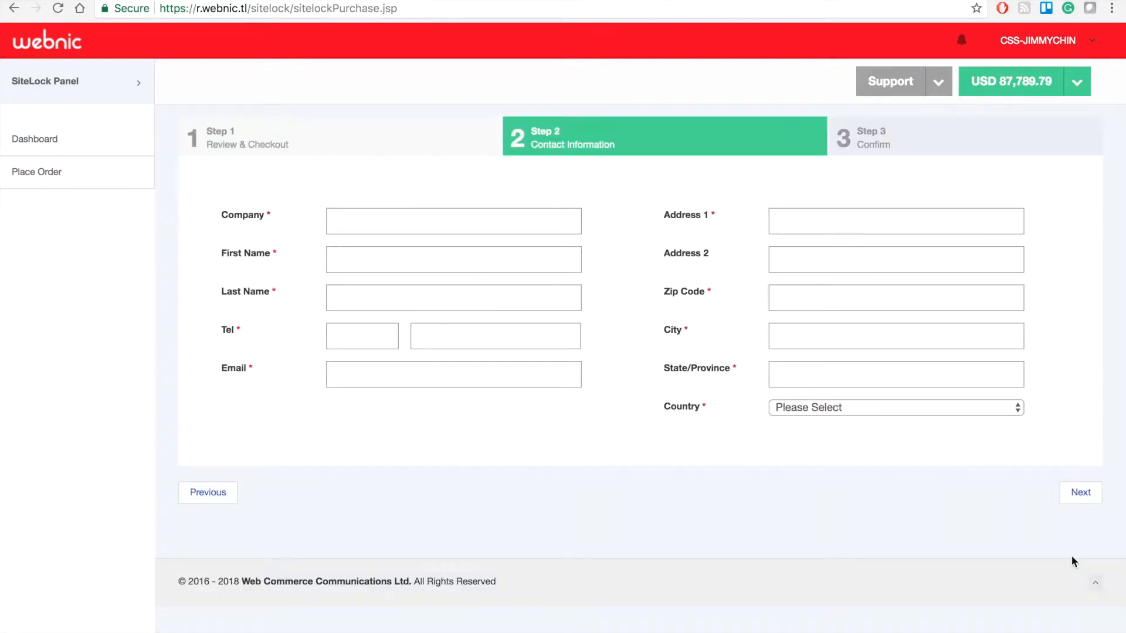
pyautogui.click(466, 227)
pyautogui.write('webn')
pyautogui.press('BackSpace')
pyautogui.press('BackSpace')
pyautogui.press('BackSpace')
pyautogui.press('BackSpace')
pyautogui.write('Web Commerce Communications ')
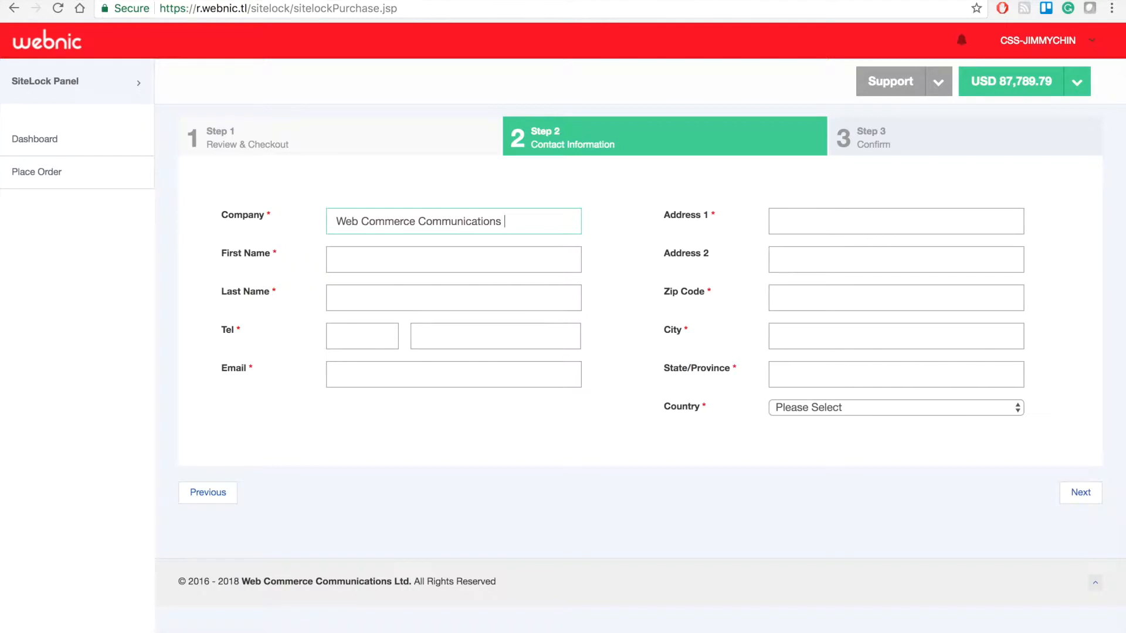
pyautogui.write('Ltd.')
pyautogui.press('Tab')
pyautogui.press('Tab')
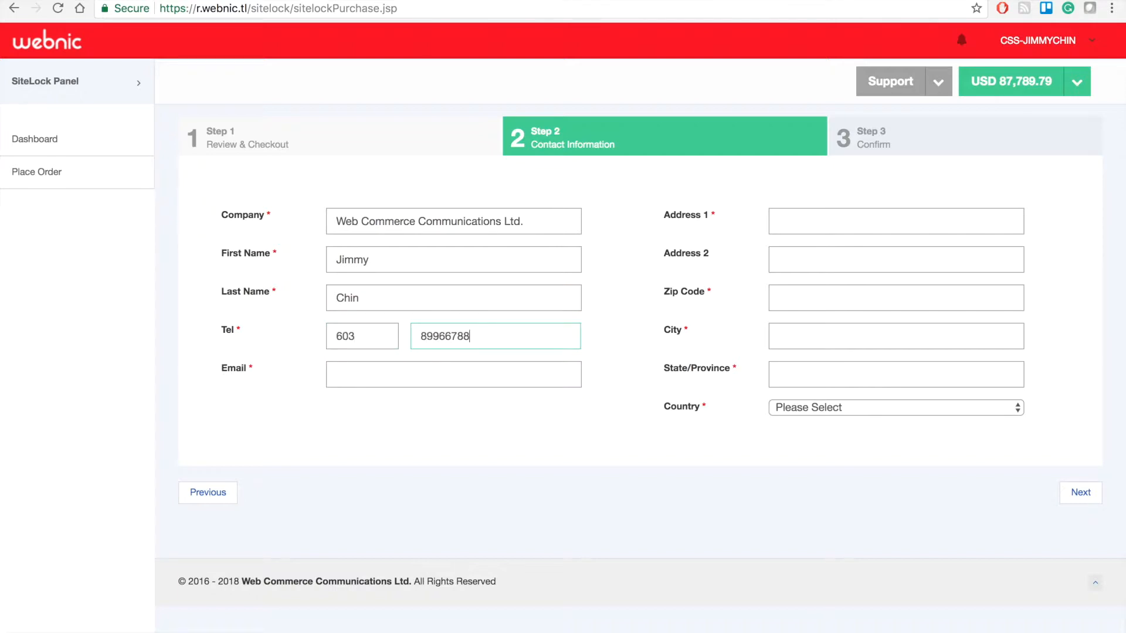
pyautogui.press('Tab')
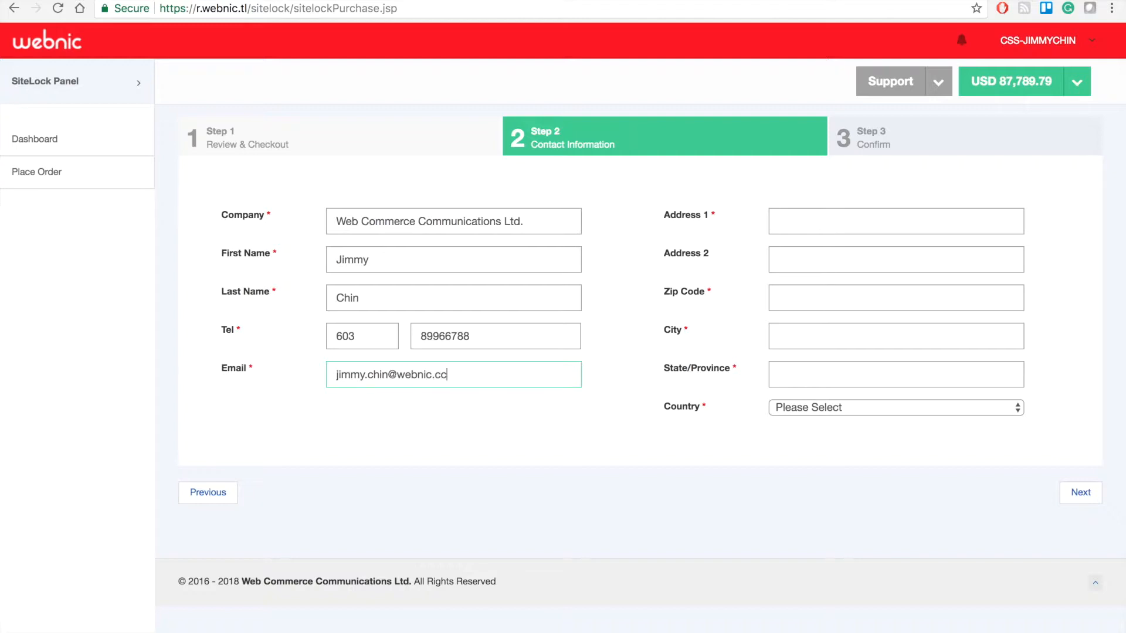
# Fill in the contact's postal address: both address lines, zip code, city and state
pyautogui.press('Tab')
pyautogui.write('Lot 2-2, Incubator 1')
pyautogui.press('Tab')
pyautogui.write('Tech')
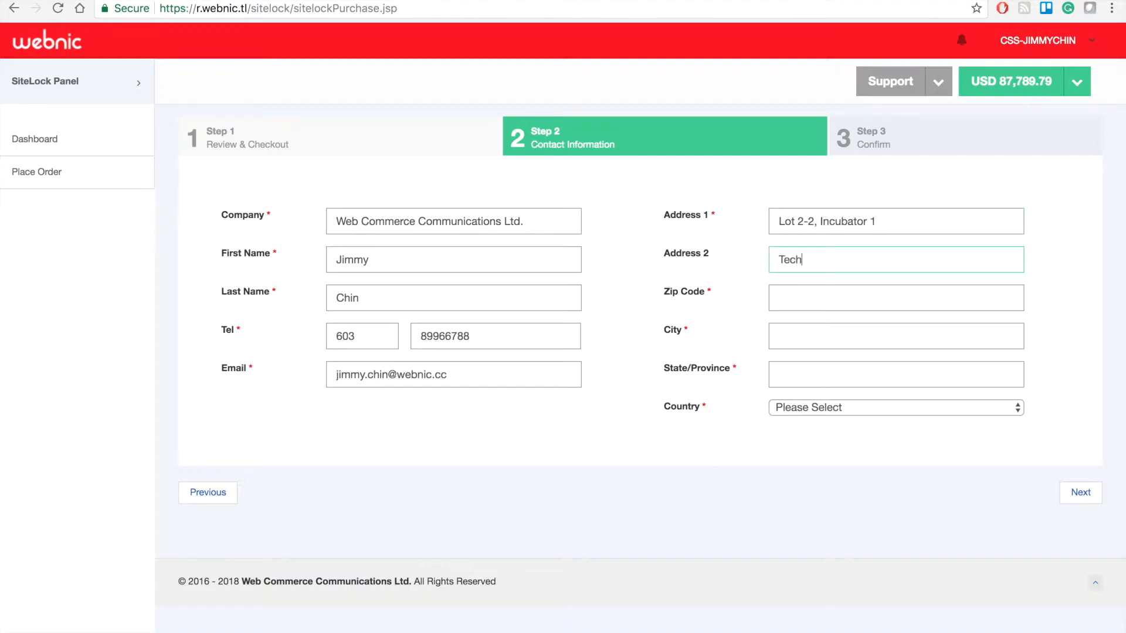
pyautogui.write('nology Park Malaysia, Bukit Jalil')
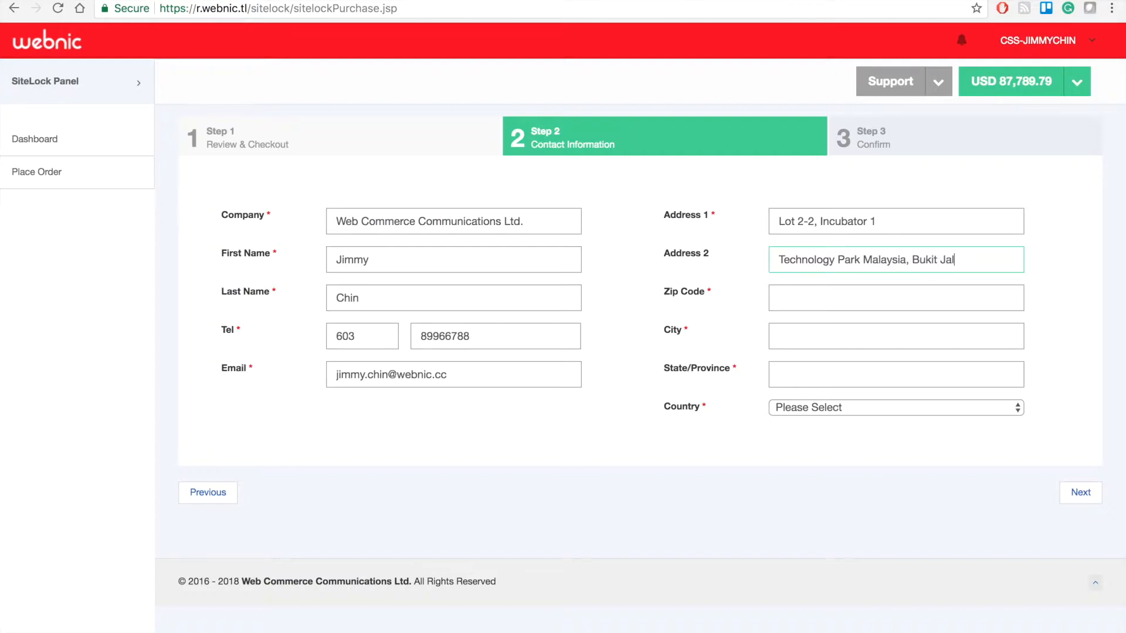
pyautogui.press('Tab')
pyautogui.write('57000')
pyautogui.press('Tab')
pyautogui.write('Kula')
pyautogui.press('BackSpace')
pyautogui.press('BackSpace')
pyautogui.write('ala lumpur')
pyautogui.press('Tab')
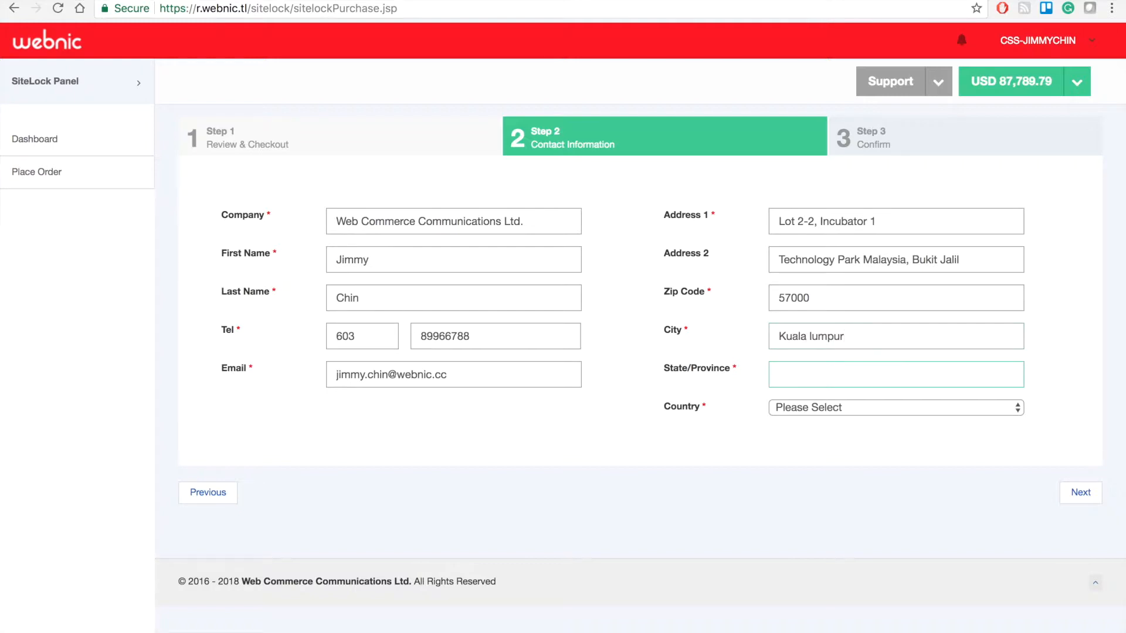
pyautogui.write('Wilayah Persekutuan')
# Set the country to Malaysia (MY) and proceed to the confirmation step
pyautogui.press('Tab')
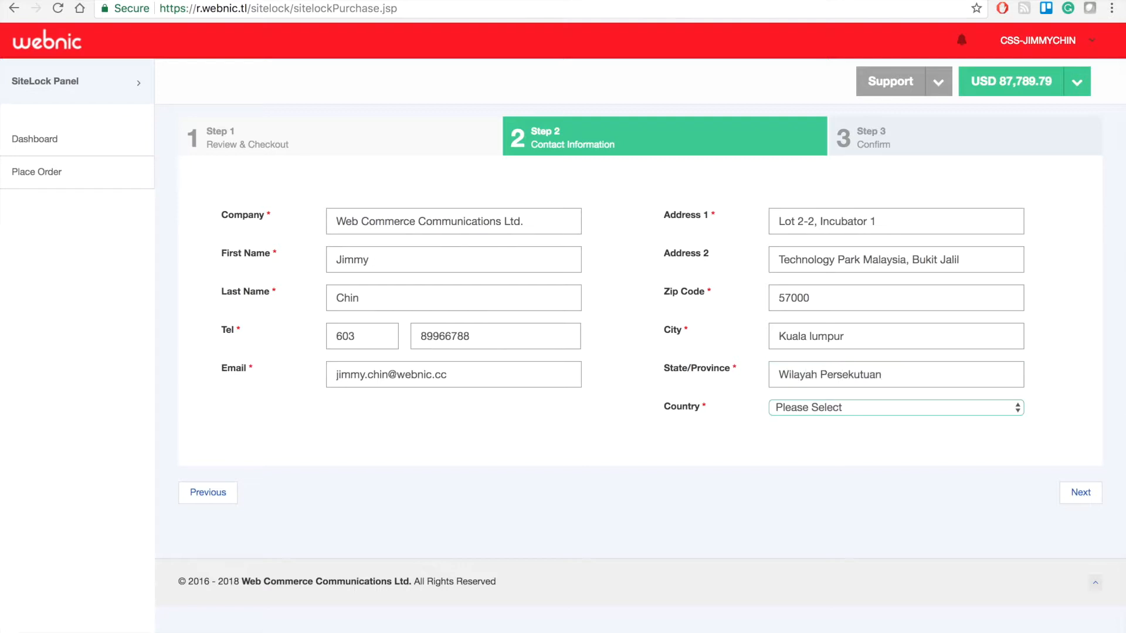
pyautogui.write('mala')
pyautogui.click(1016, 409)
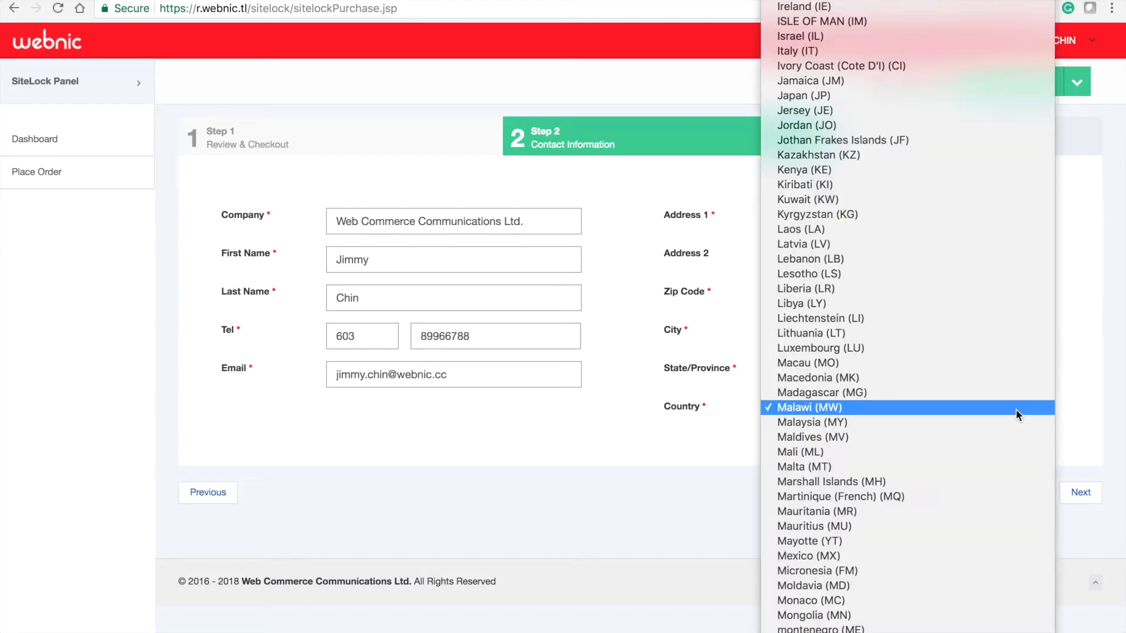
pyautogui.click(987, 421)
pyautogui.click(1077, 494)
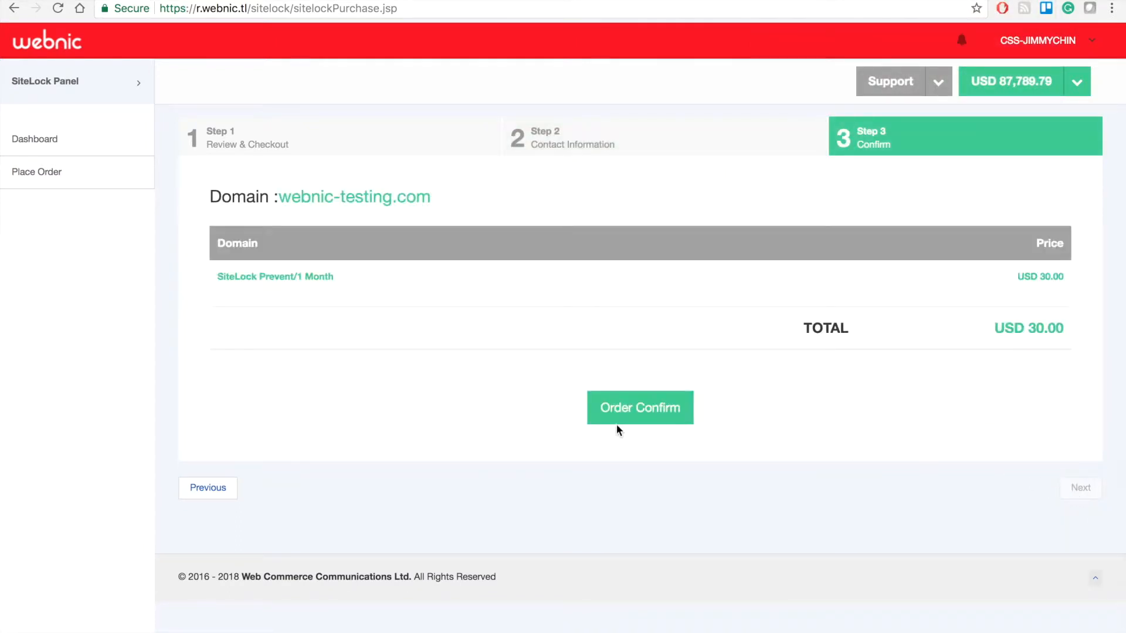
# Confirm the USD 30.00 SiteLock Prevent order for webnic-testing.com
pyautogui.click(650, 421)
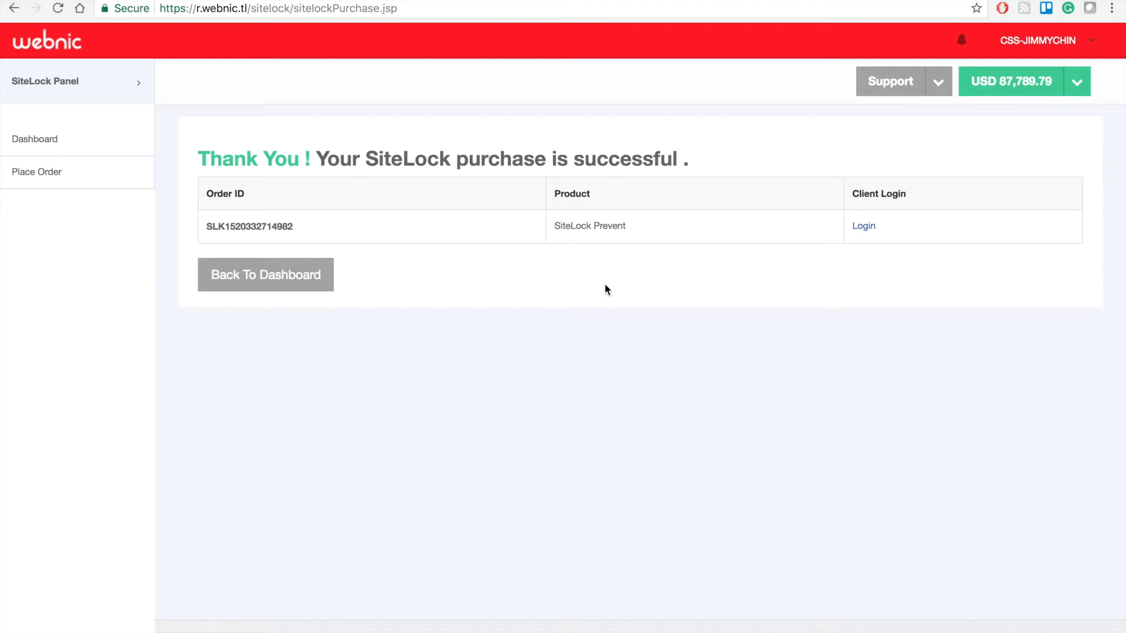
# Return to the order list, filter it by domain webnic-testing.com, and check the order's Status column
pyautogui.click(276, 282)
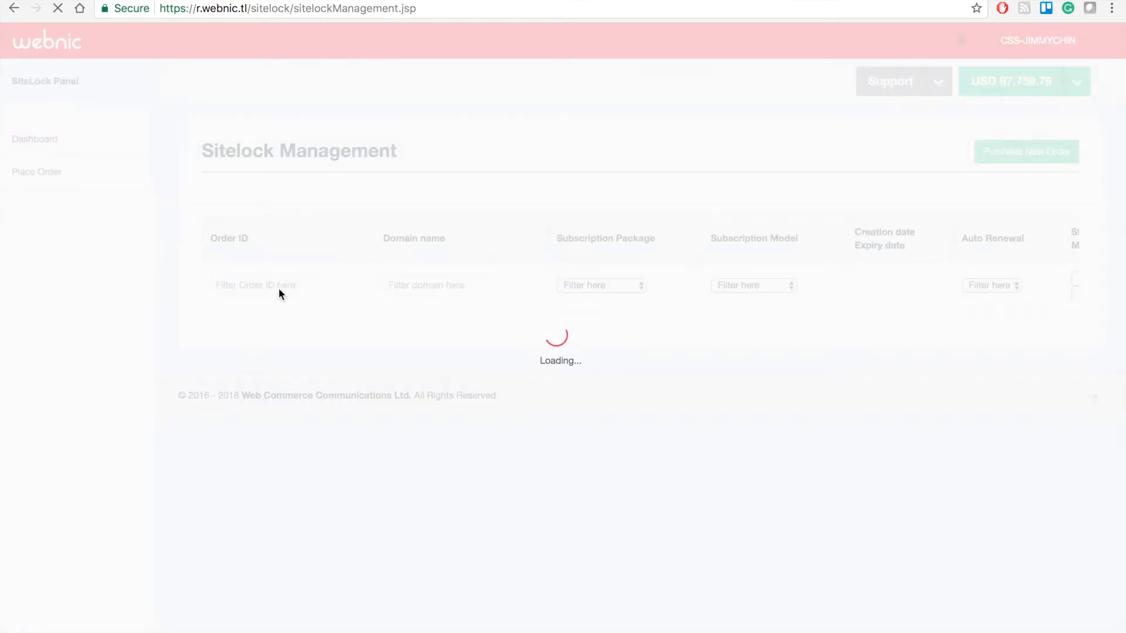
pyautogui.click(443, 319)
pyautogui.write('webnic-testing.c')
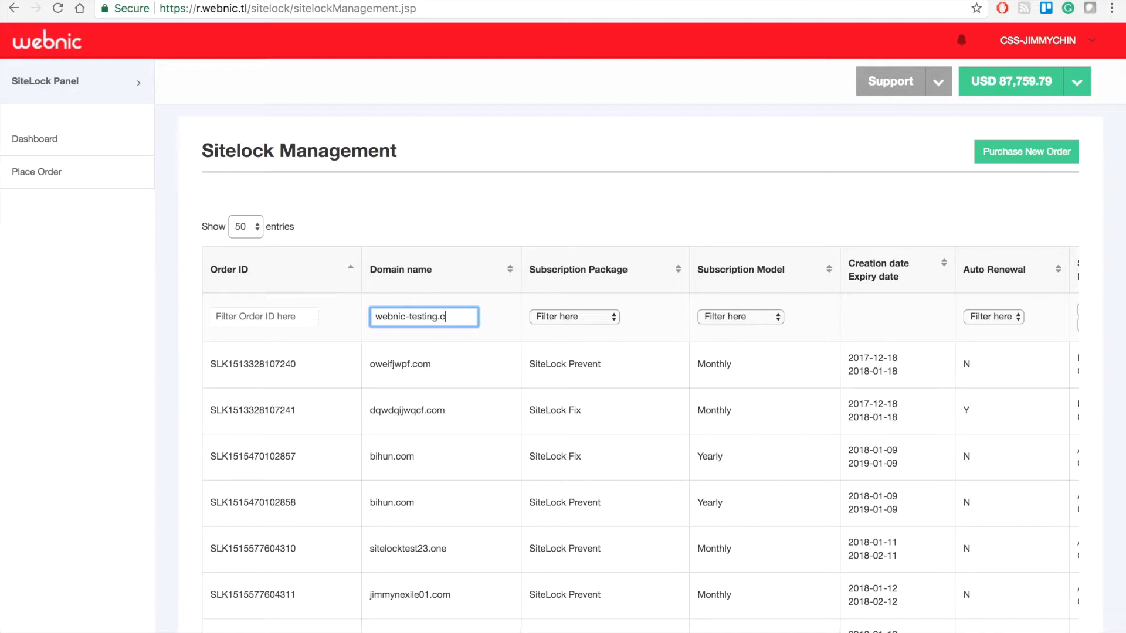
pyautogui.write('om')
pyautogui.press('Return')
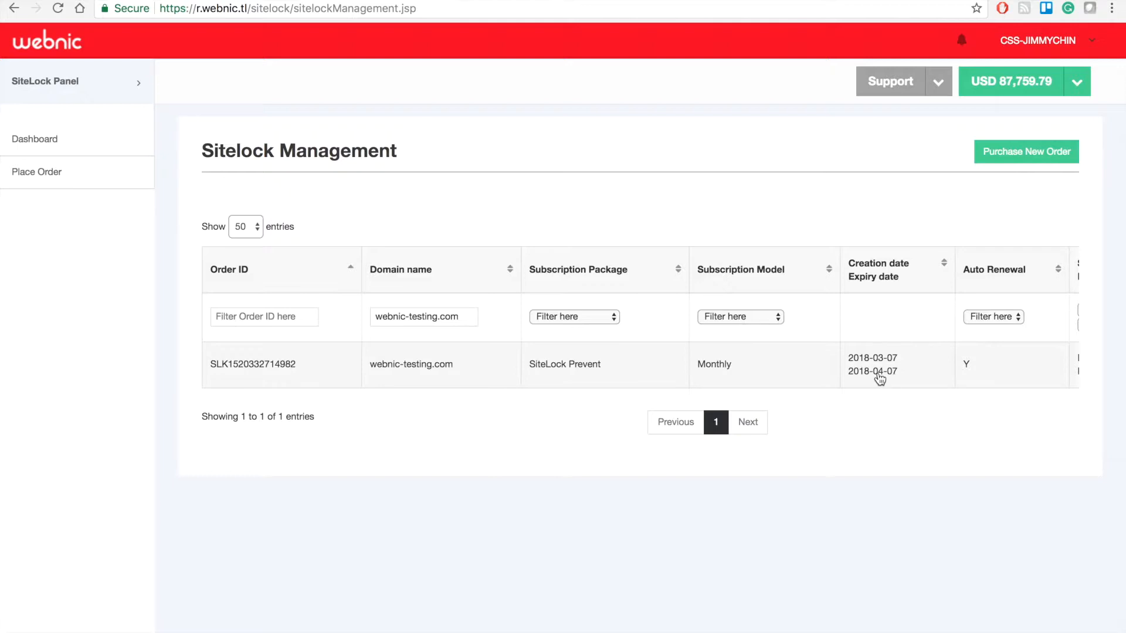
pyautogui.hscroll(4, 825, 396)
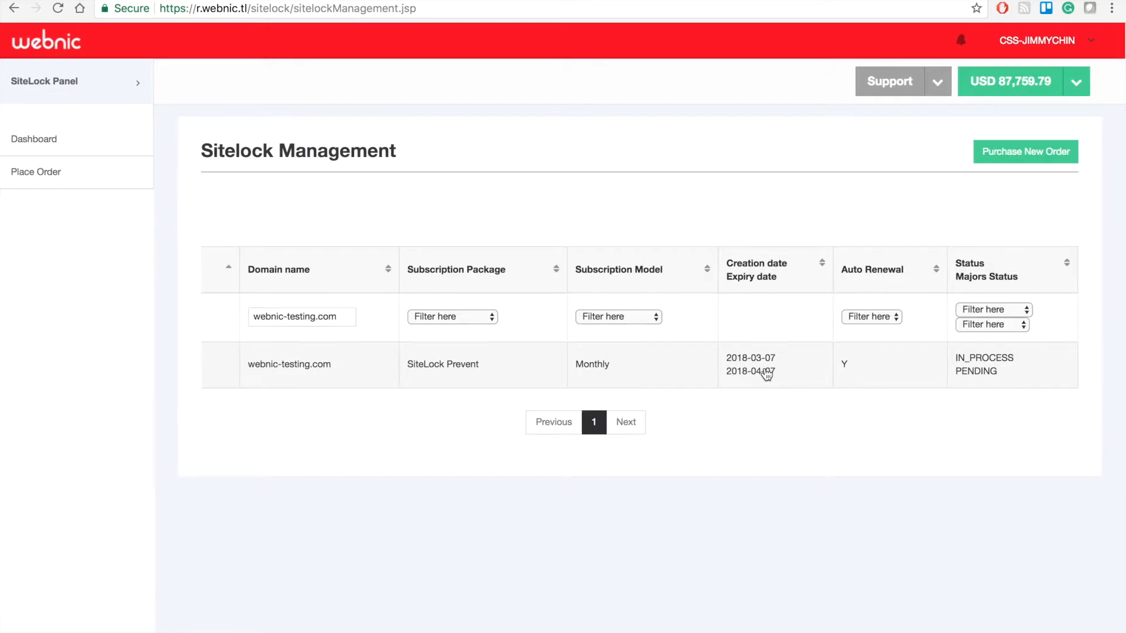
pyautogui.hscroll(-4, 766, 374)
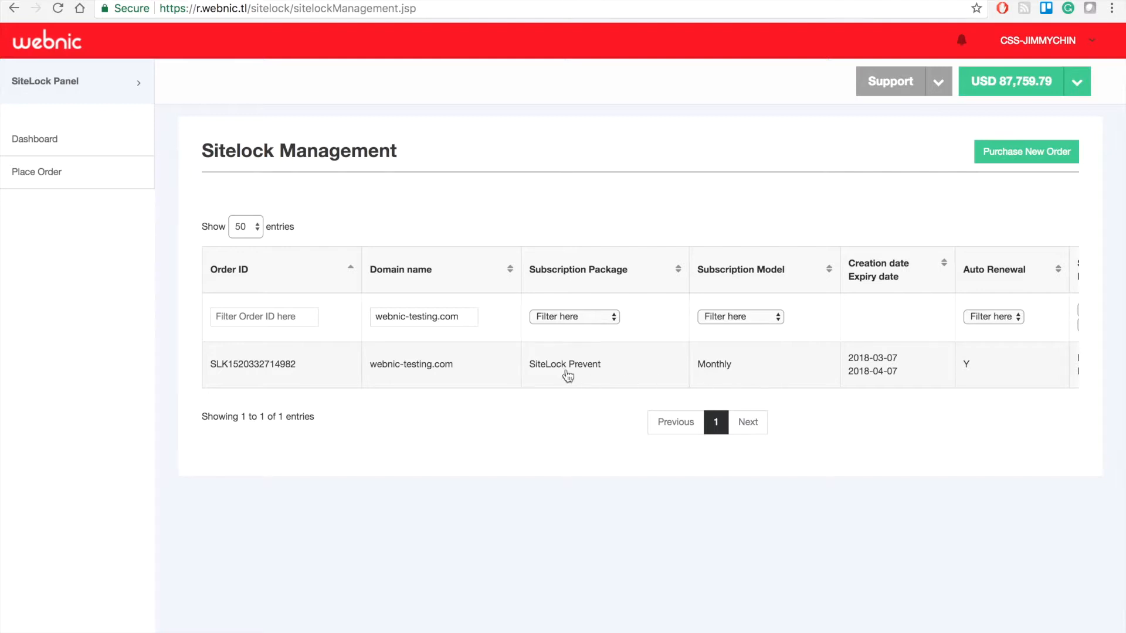
pyautogui.click(323, 369)
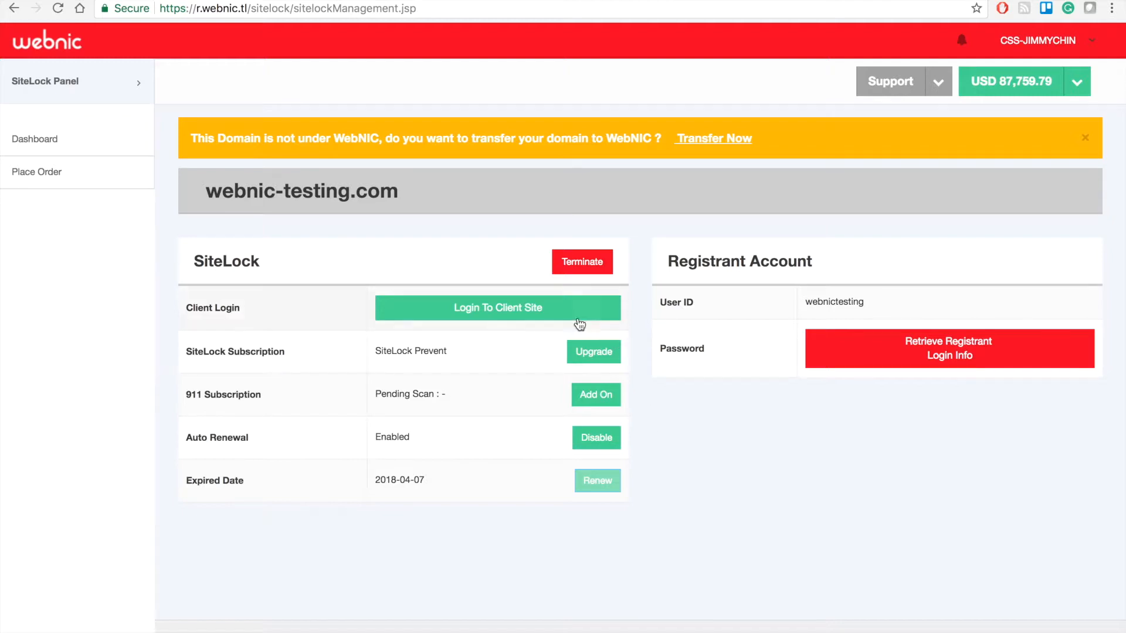
# Log in to the webnic-testing.com SiteLock client site from the order page
pyautogui.click(543, 309)
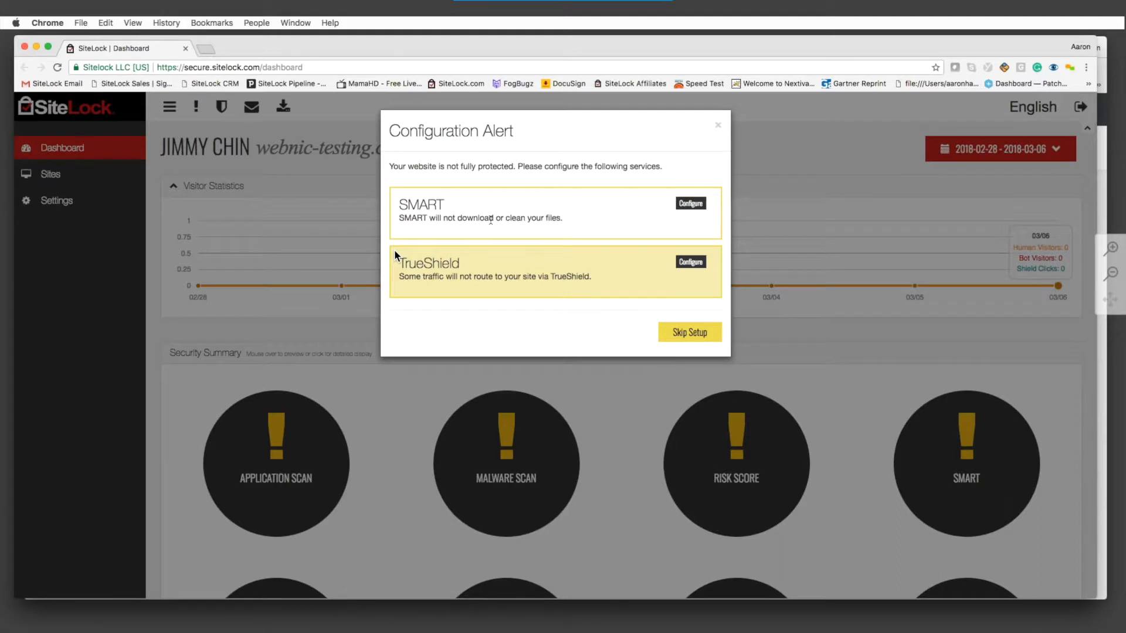
# Open the SMART Wizard for webnic-testing.com at Step 1 Connect, with its FTP login fields
pyautogui.click(691, 203)
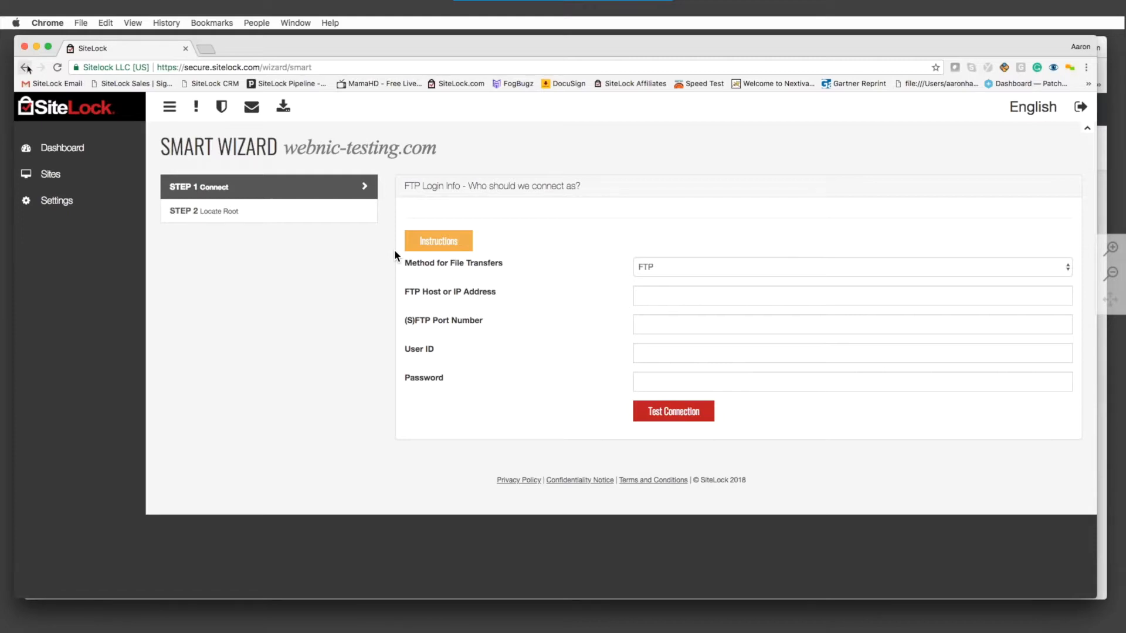
# Leave SMART setup, view TrueShield's Manage Routing and Install Trust Seal steps, then return to the dashboard
pyautogui.click(26, 67)
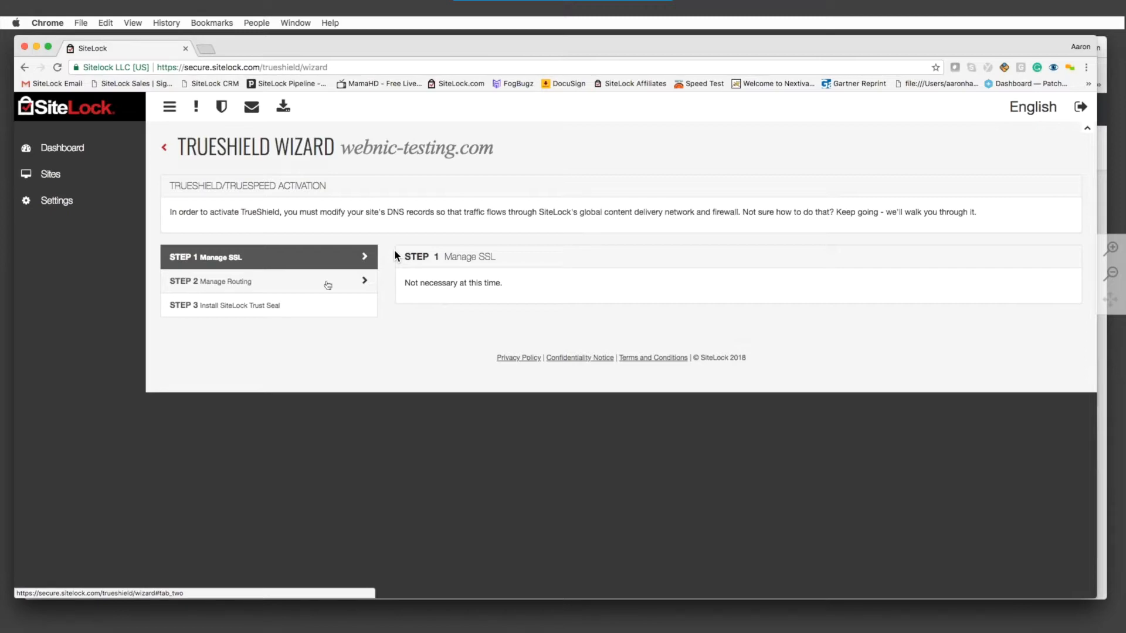
pyautogui.click(327, 286)
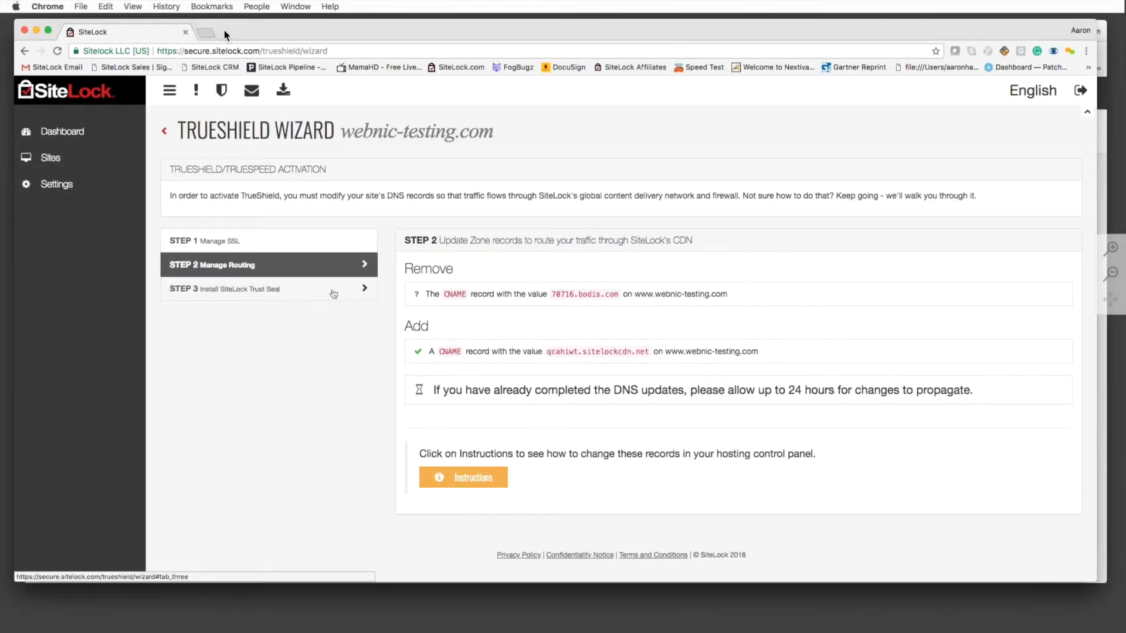
pyautogui.click(333, 294)
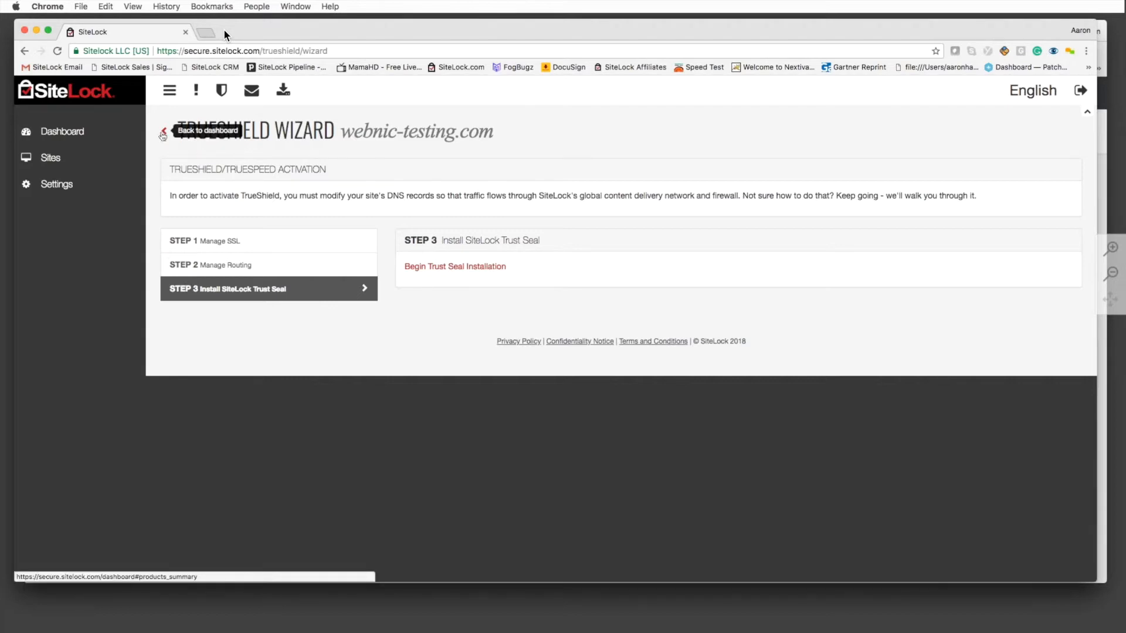
pyautogui.click(164, 133)
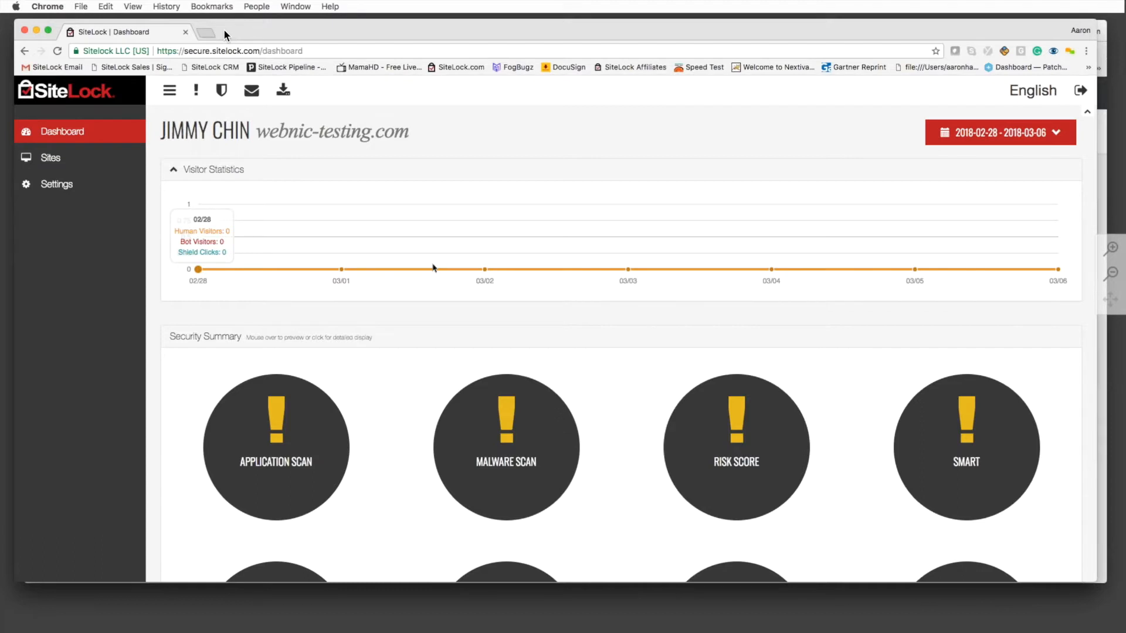
# Scroll through the zero-visitor statistics and Security Summary scan results, then back to the top
pyautogui.scroll(-1, 431, 268)
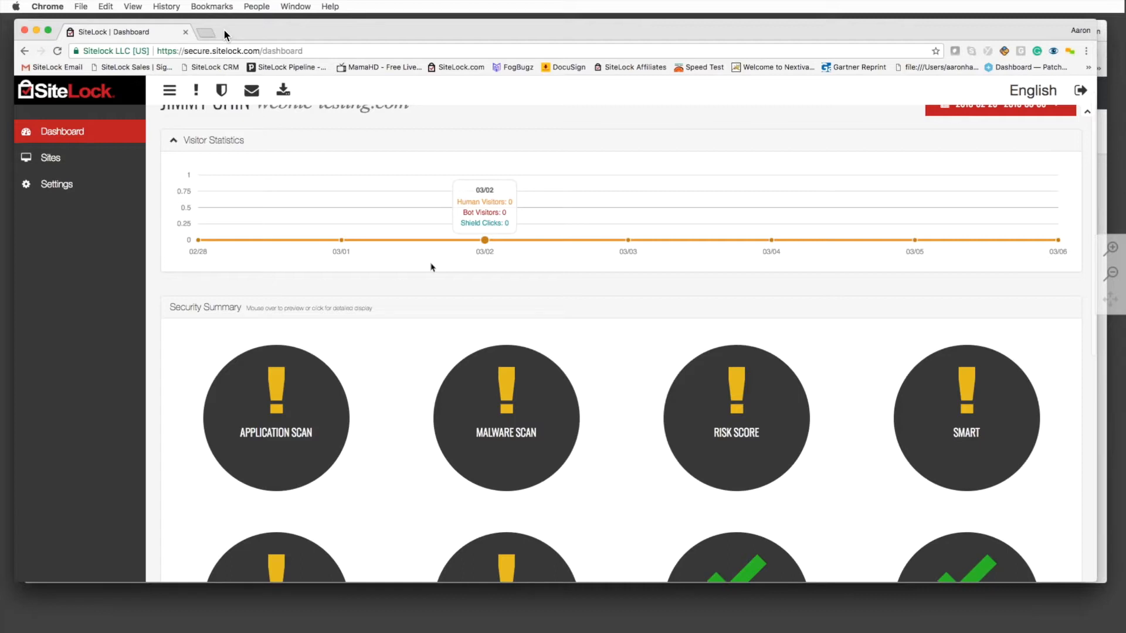
pyautogui.scroll(-5, 431, 267)
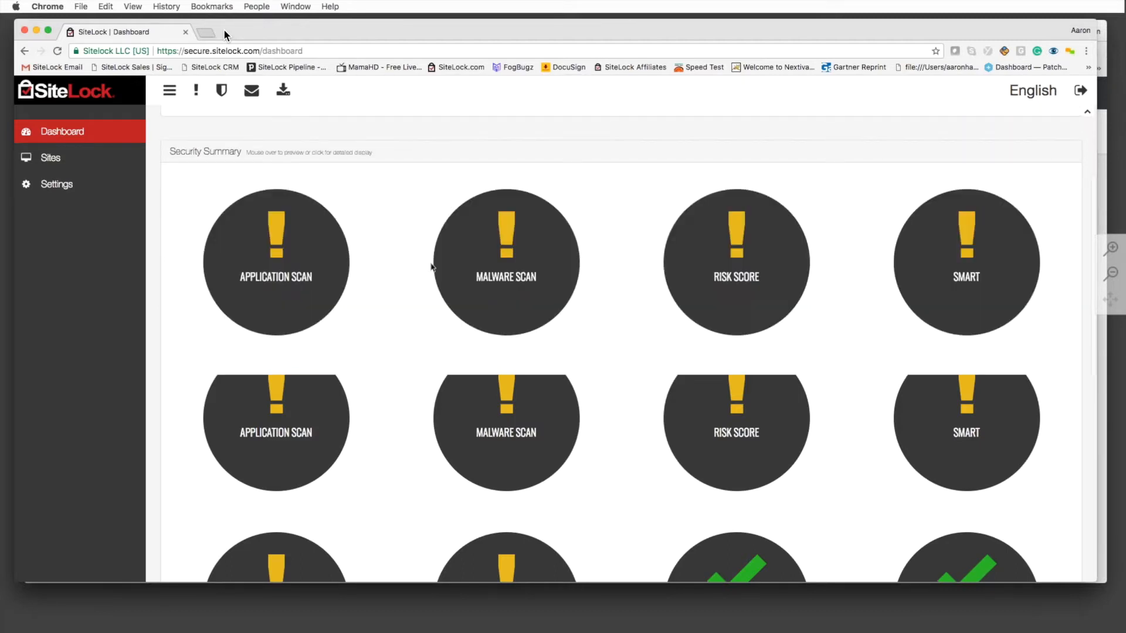
pyautogui.scroll(-3, 431, 267)
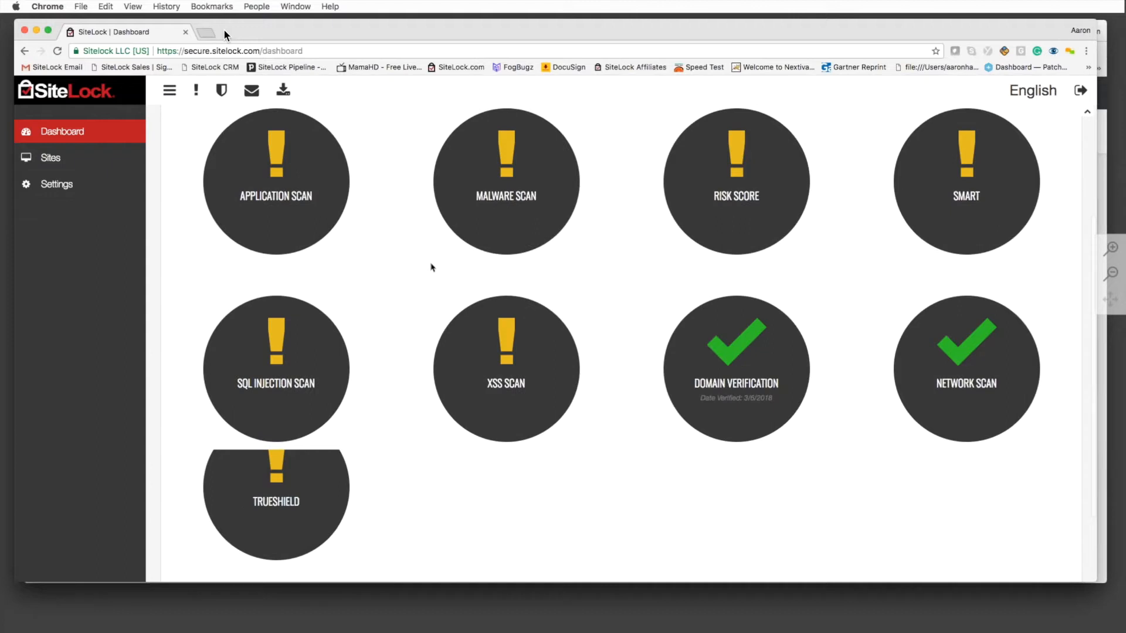
pyautogui.scroll(4, 431, 268)
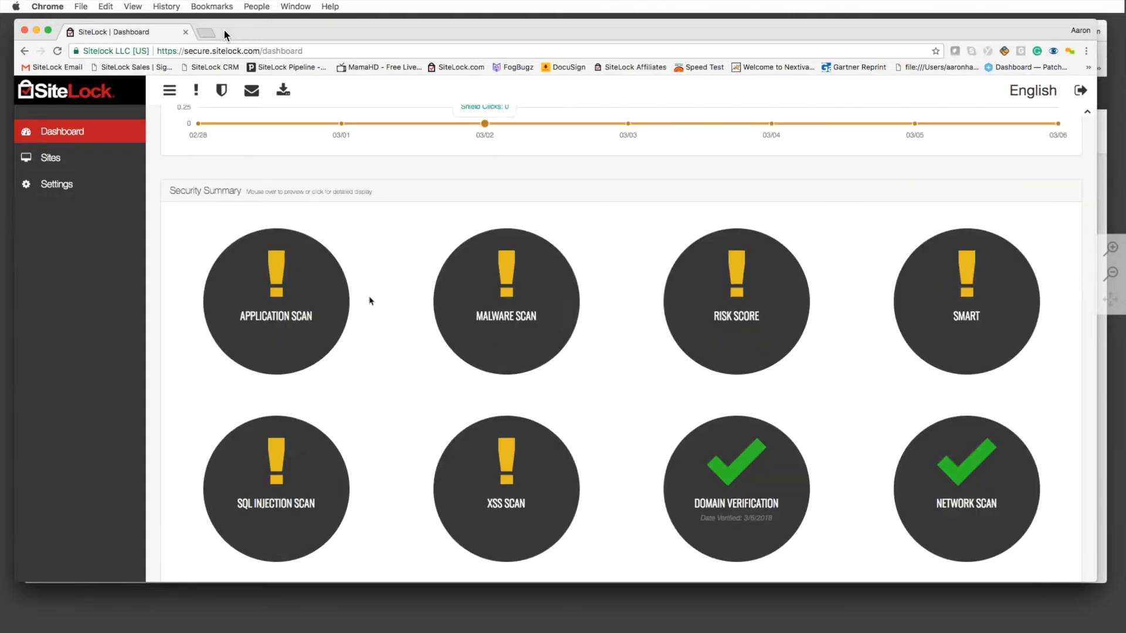
pyautogui.scroll(5, 370, 300)
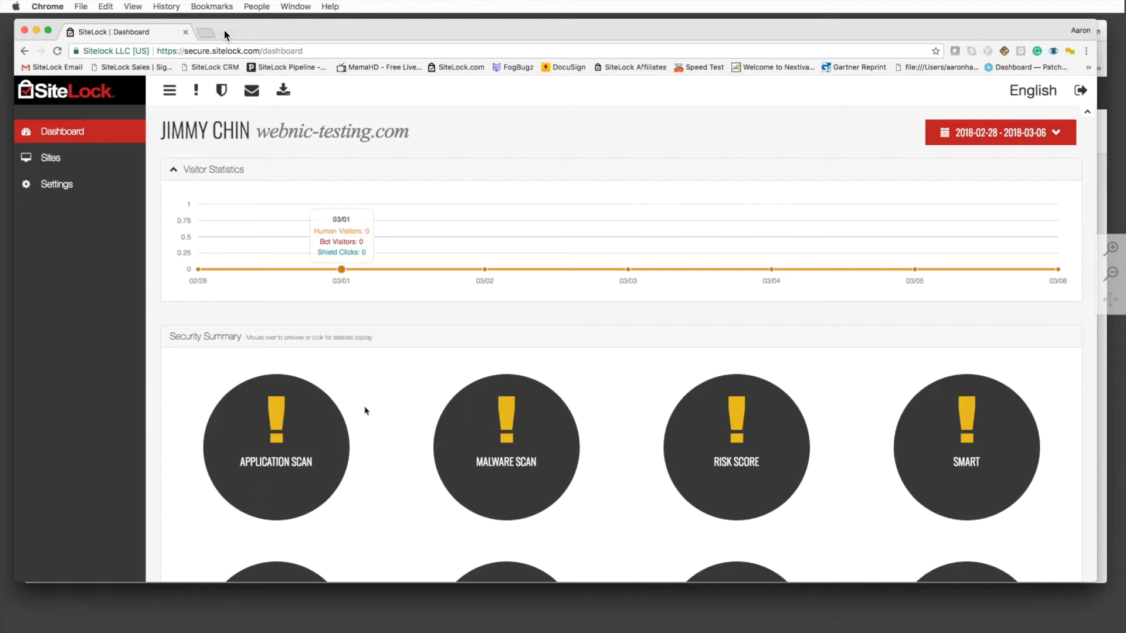
# Check the pending Application Scan and SQL Injection Scan statuses, then go to Settings
pyautogui.scroll(-1, 367, 410)
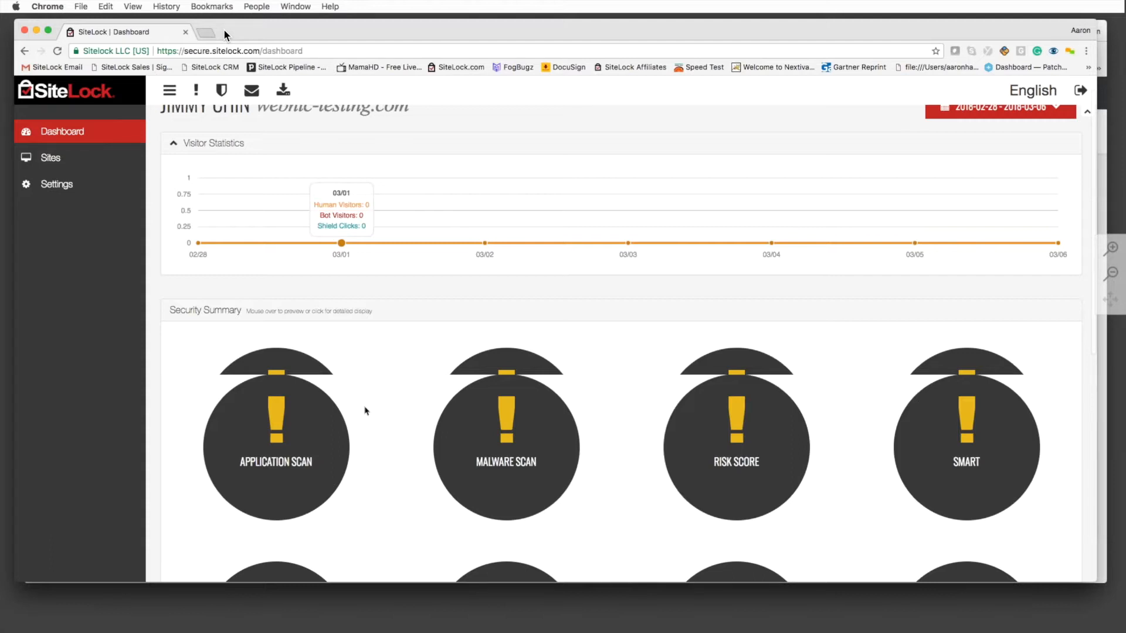
pyautogui.scroll(-2, 366, 410)
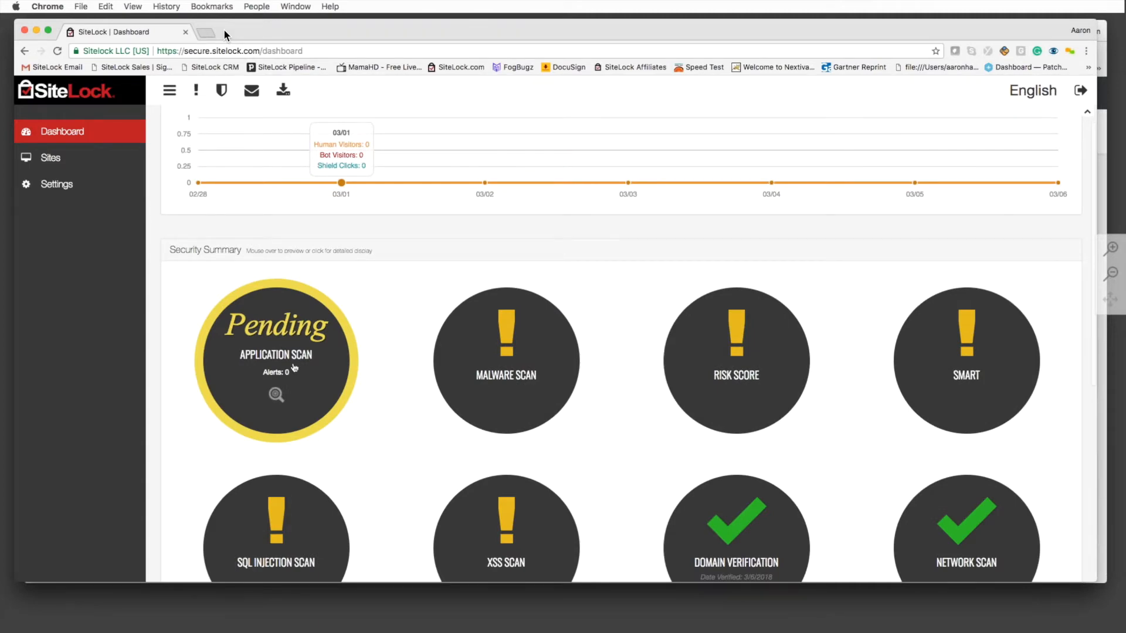
pyautogui.scroll(-3, 295, 368)
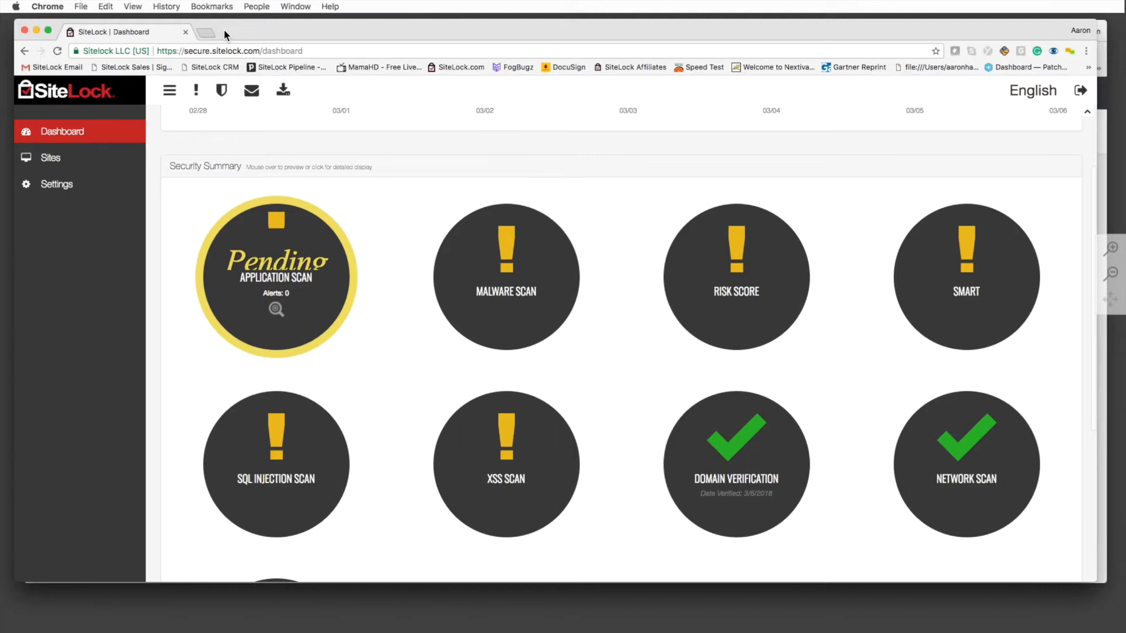
pyautogui.scroll(-2, 621, 344)
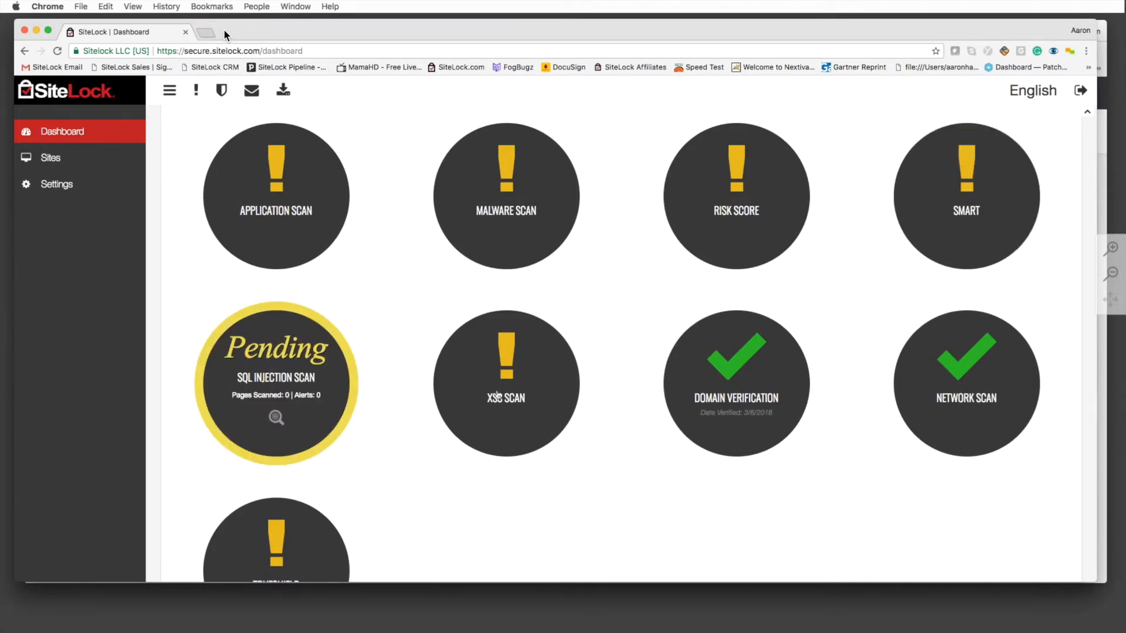
pyautogui.scroll(5, 431, 386)
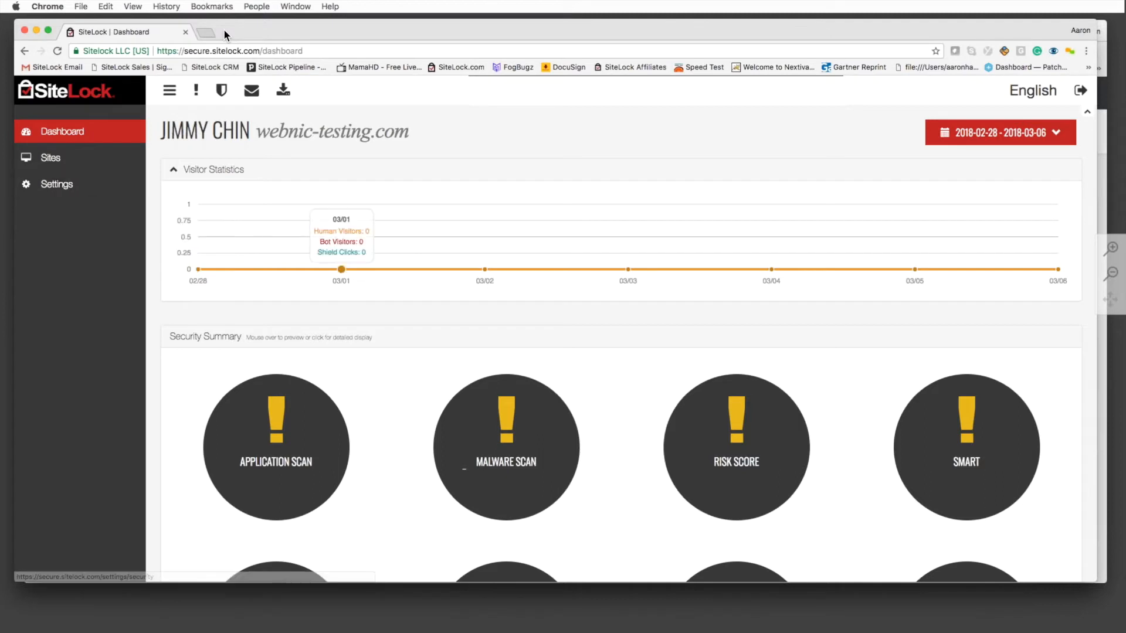
pyautogui.click(65, 191)
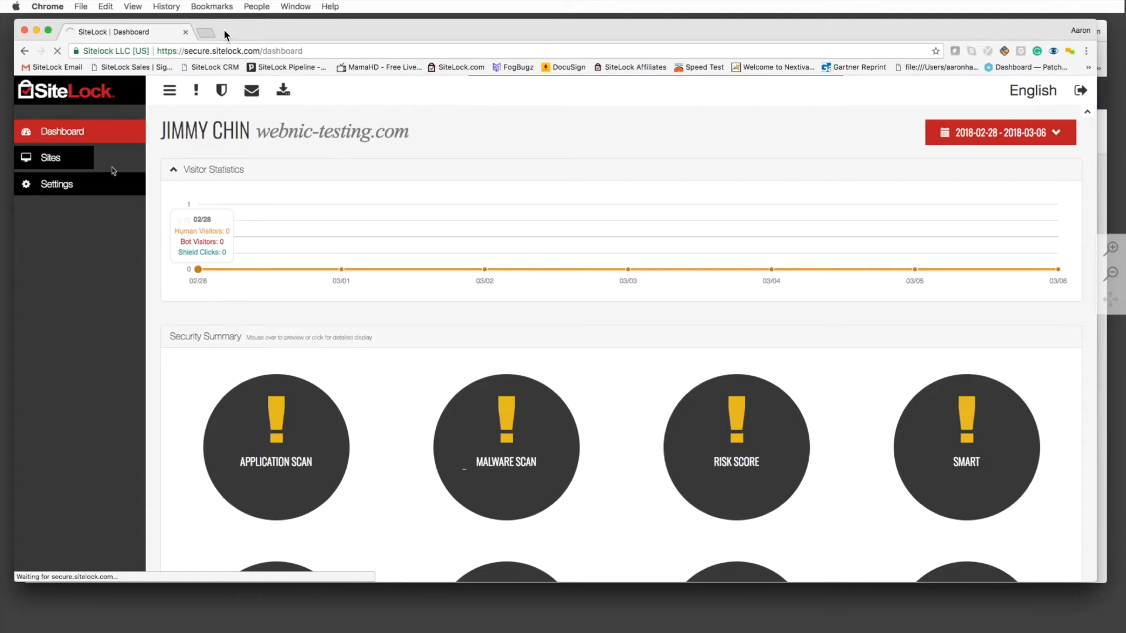
# Open the site's Notifications settings, where Receive Security Alerts is switched on
pyautogui.click(58, 185)
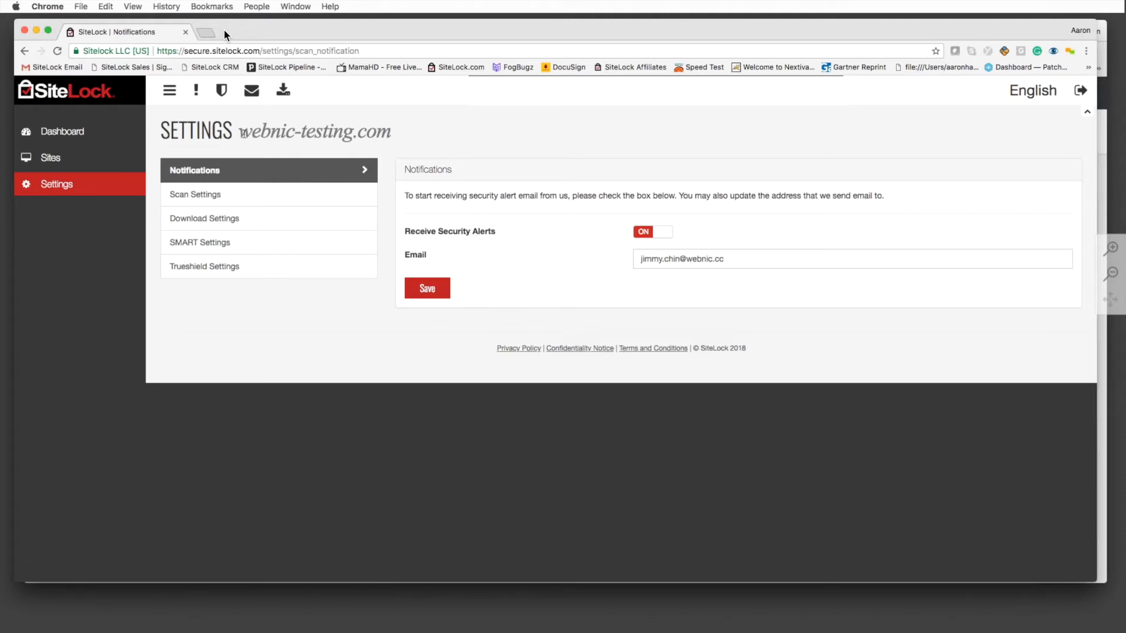
# Set Application Scan to Quarterly, keep XSS/SQL Injection and SMART scans Daily, then open Download Settings
pyautogui.click(243, 200)
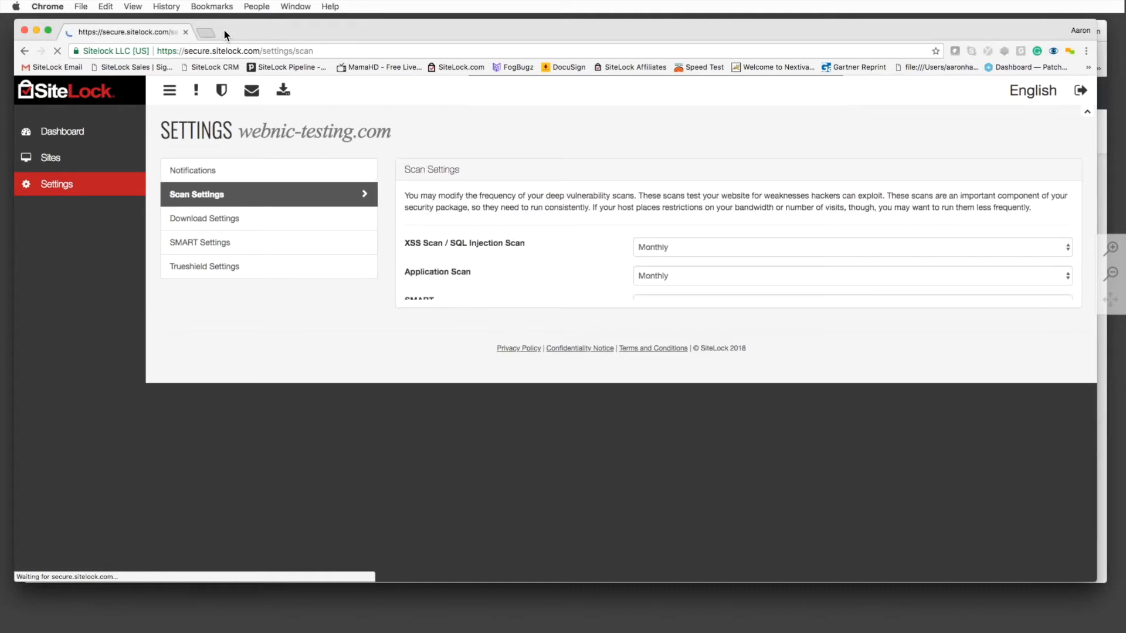
pyautogui.click(685, 255)
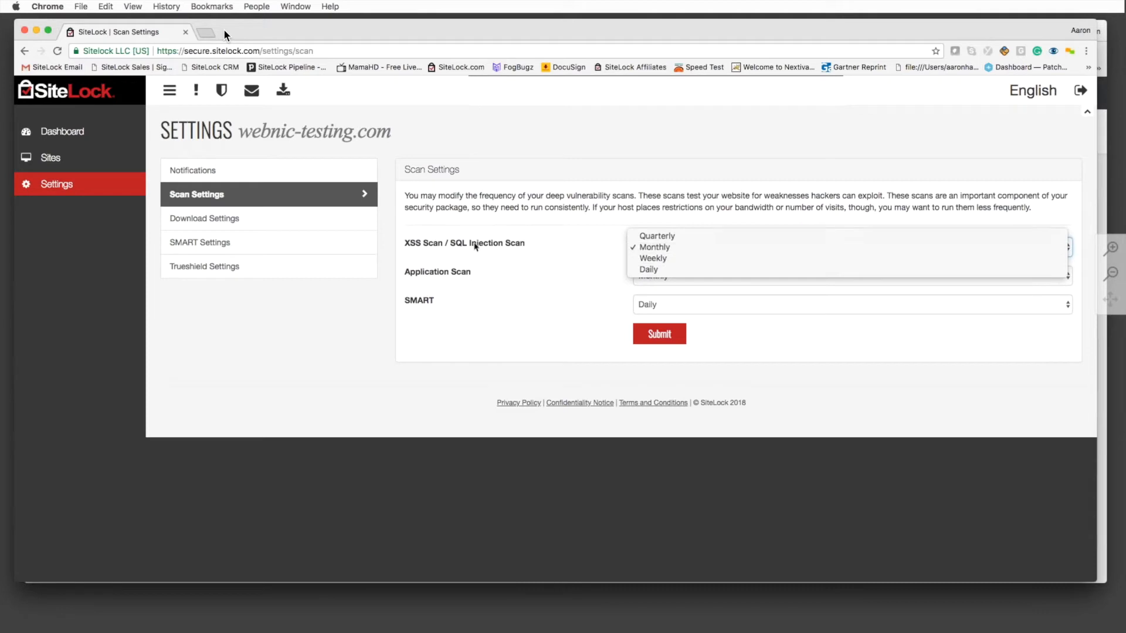
pyautogui.click(672, 270)
pyautogui.click(669, 278)
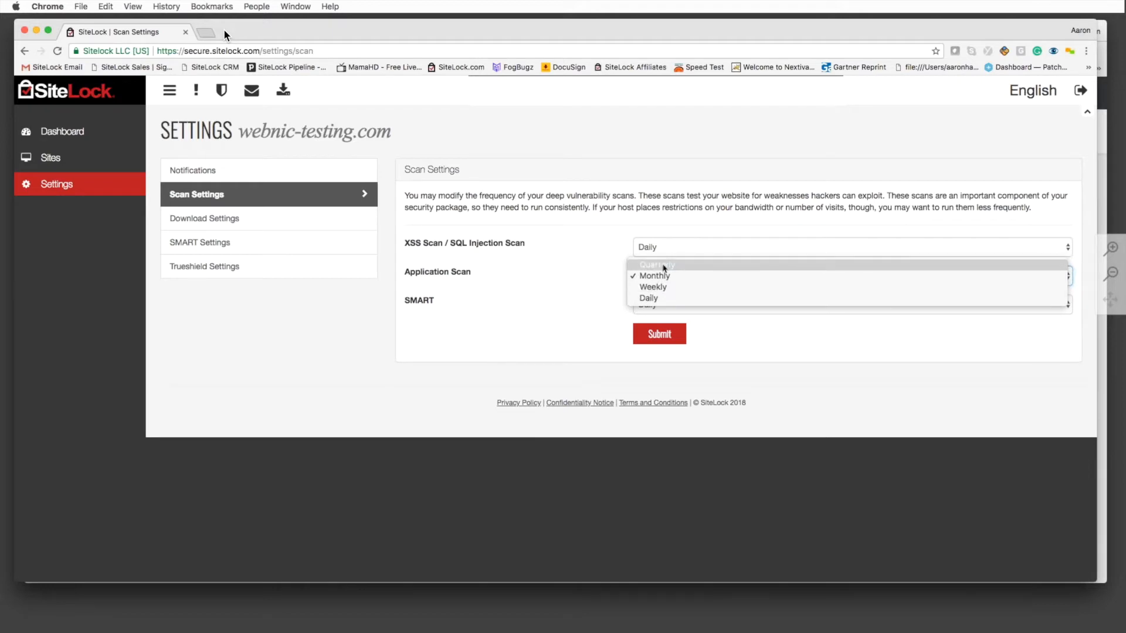
pyautogui.click(665, 268)
pyautogui.click(663, 278)
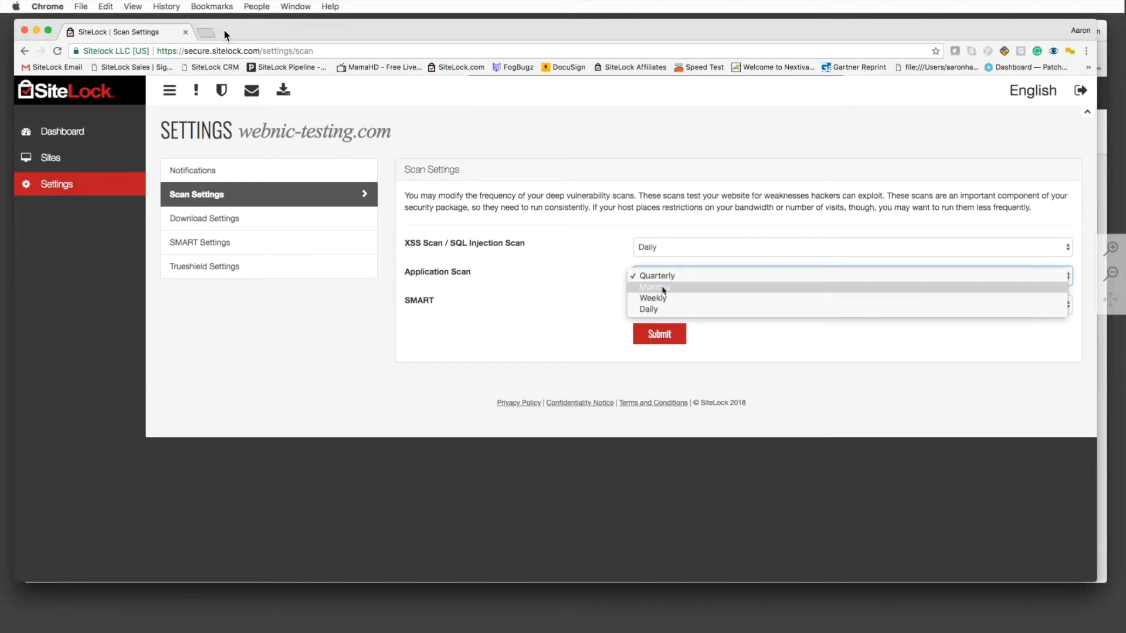
pyautogui.click(667, 267)
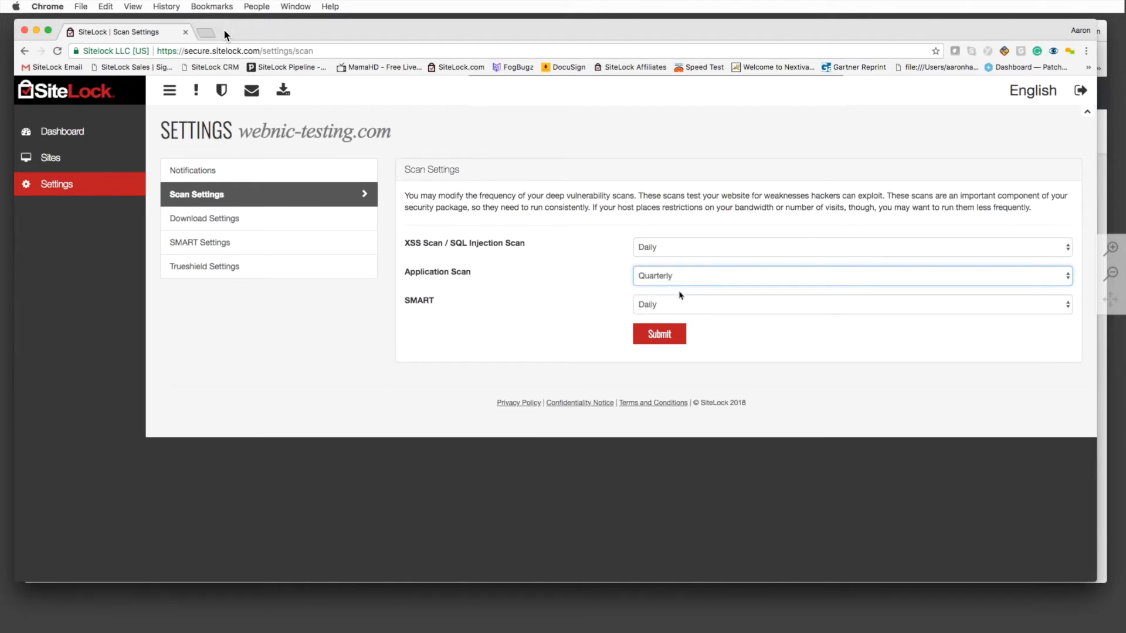
pyautogui.click(669, 304)
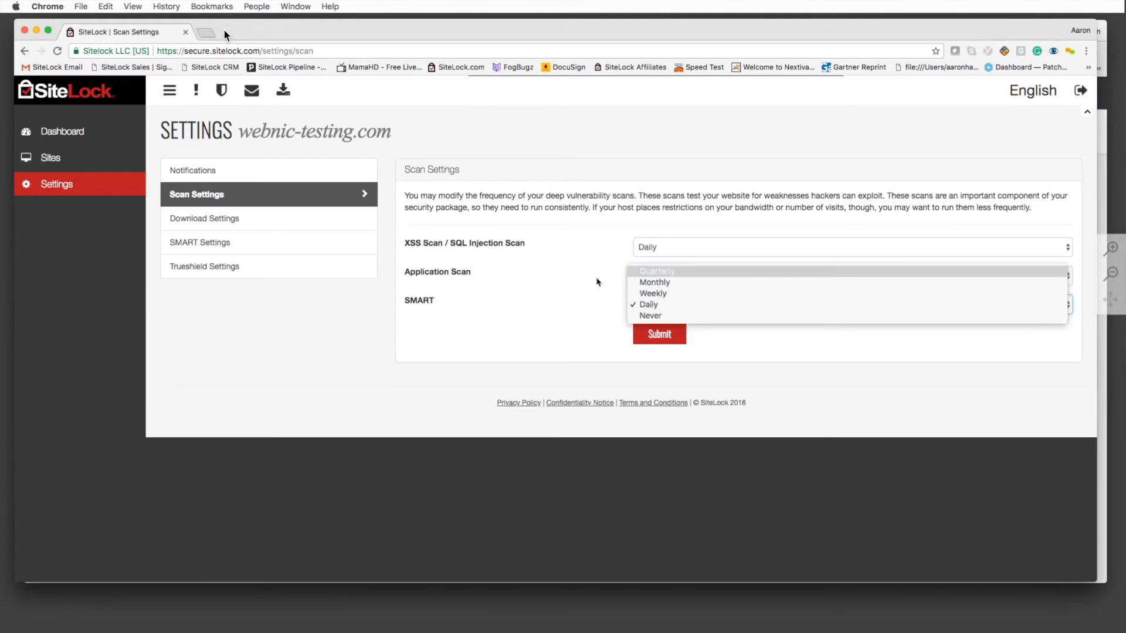
pyautogui.click(590, 300)
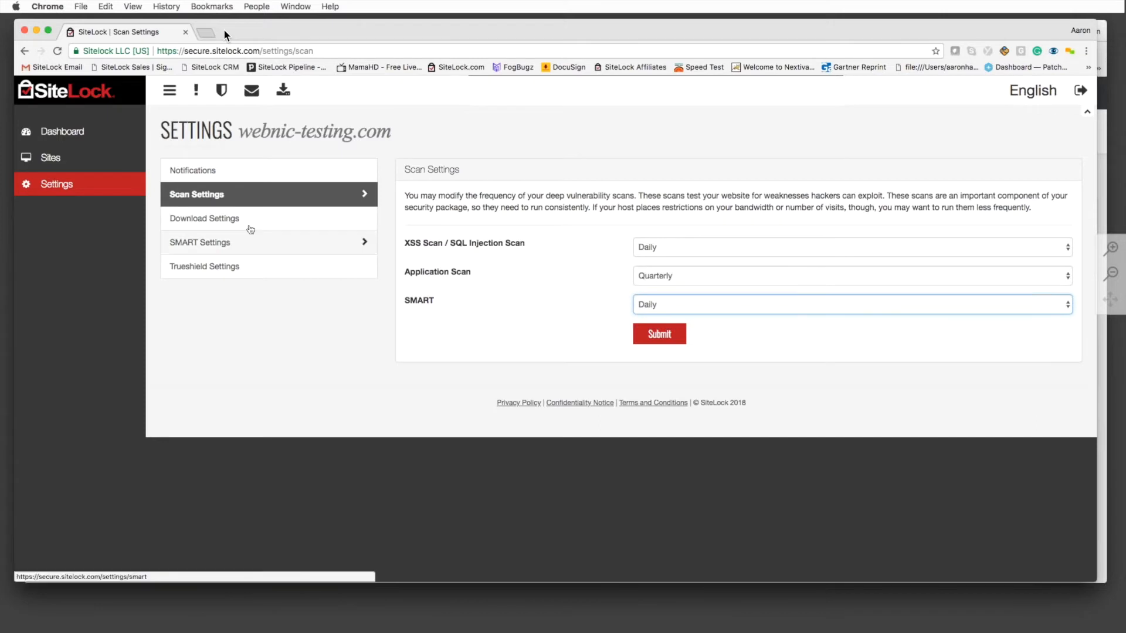
pyautogui.click(252, 228)
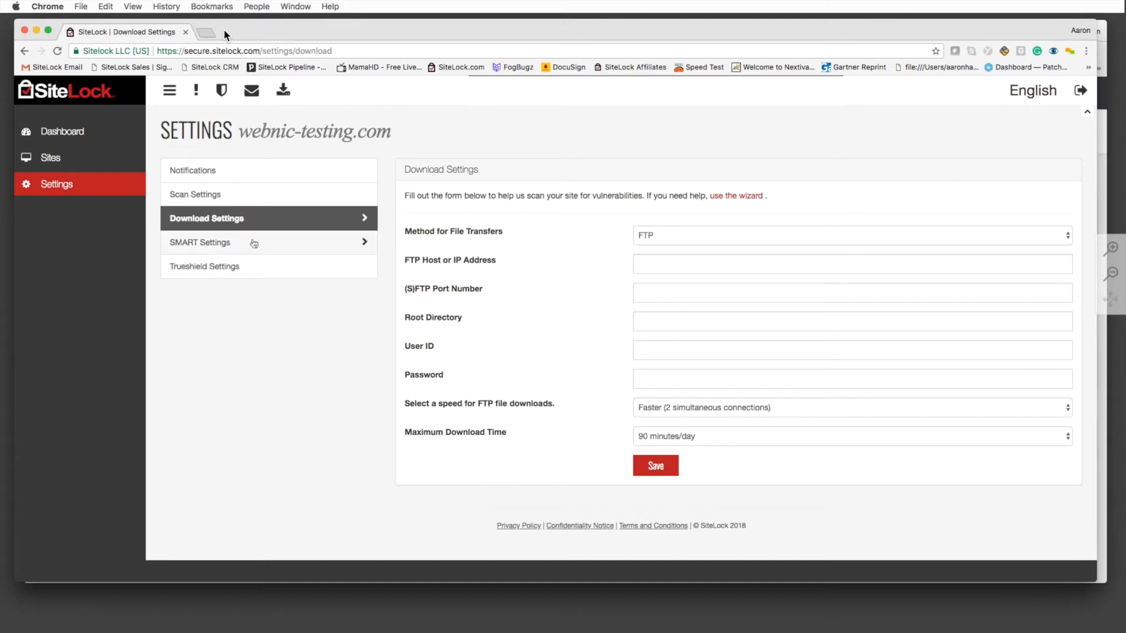
pyautogui.click(252, 266)
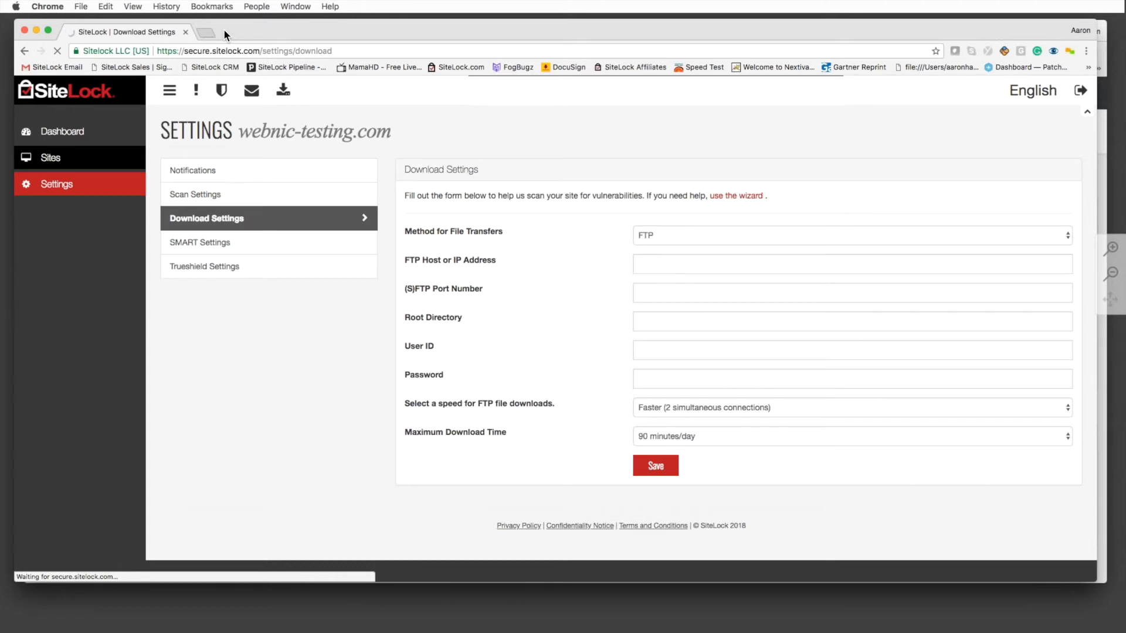
# Look over the Sites list, then return to webnic-testing.com's main dashboard
pyautogui.click(68, 157)
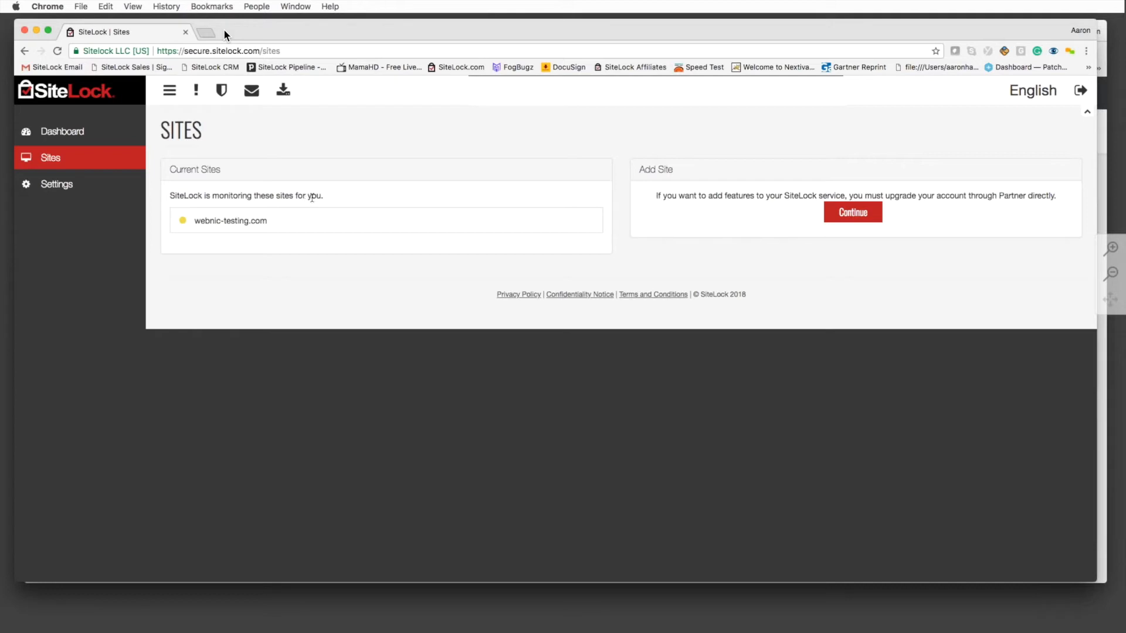
pyautogui.click(87, 137)
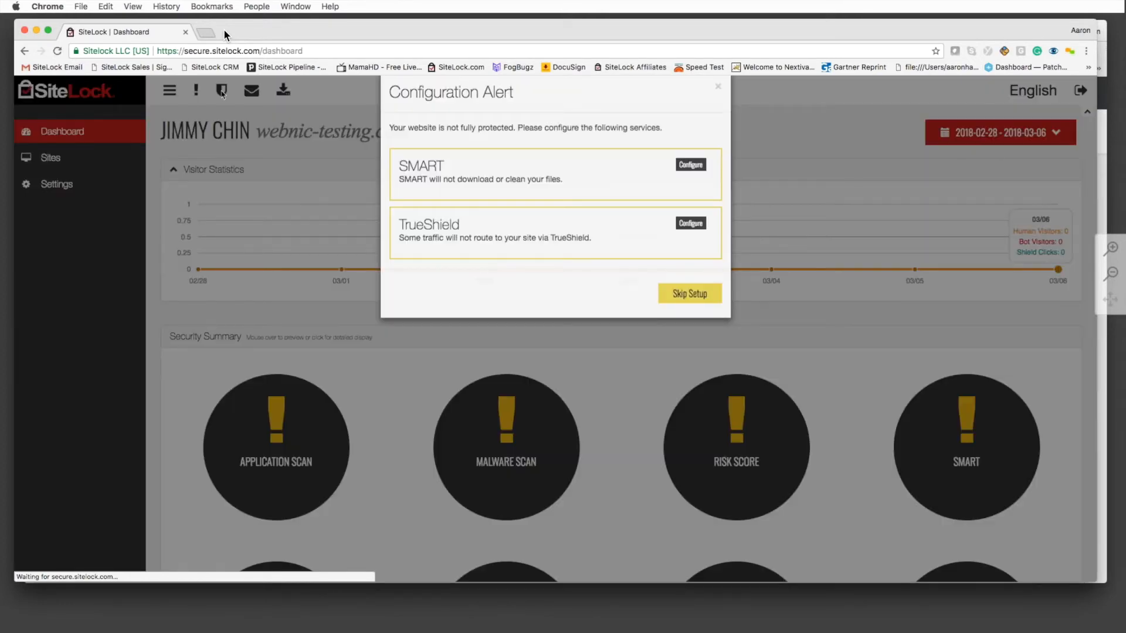
# Close the Configuration Alert and open the Trust Seal page for webnic-testing.com
pyautogui.click(222, 93)
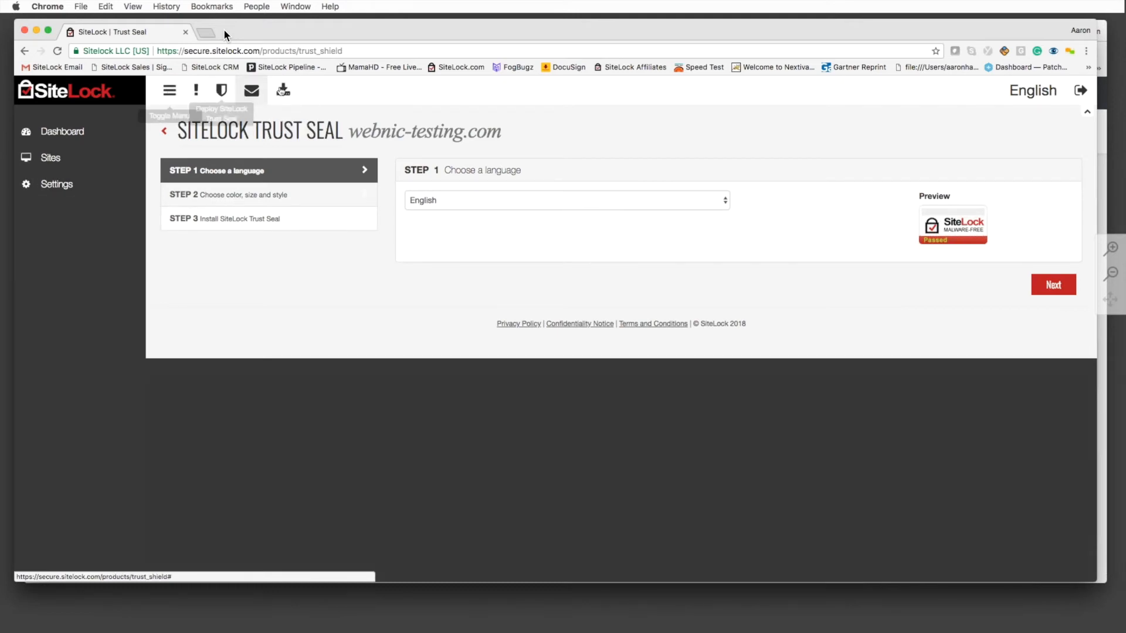
# Download webnic-testing.com's Security Summary Report as a PDF from the top toolbar
pyautogui.click(284, 91)
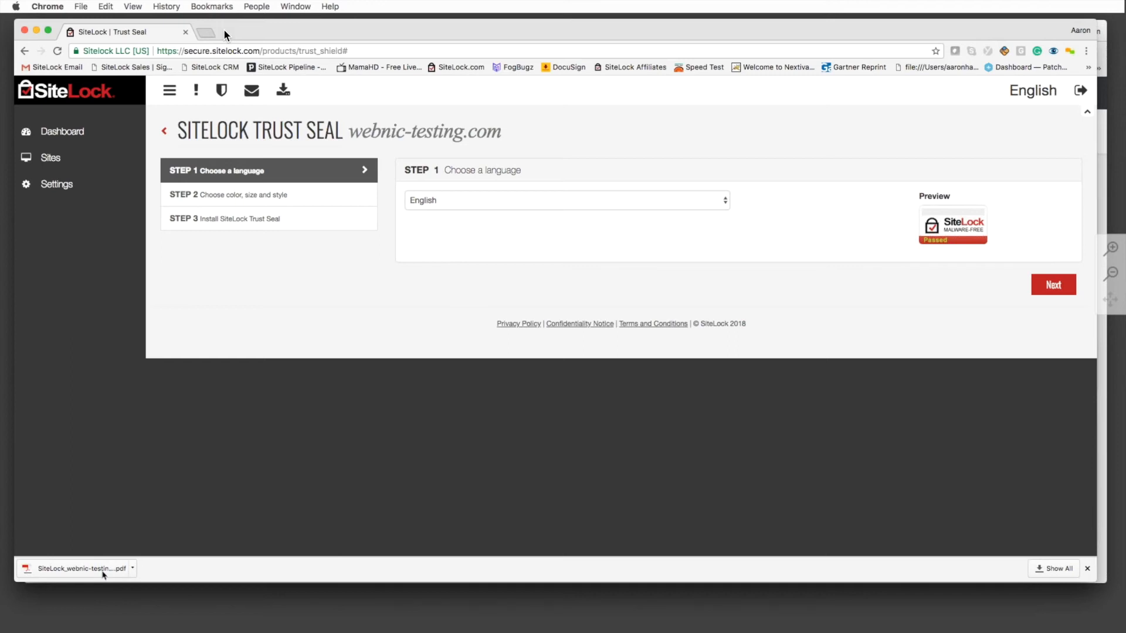
# Open the downloaded SiteLock_webnic-testing.com_6Mar2018.pdf in Chrome's PDF viewer
pyautogui.click(104, 573)
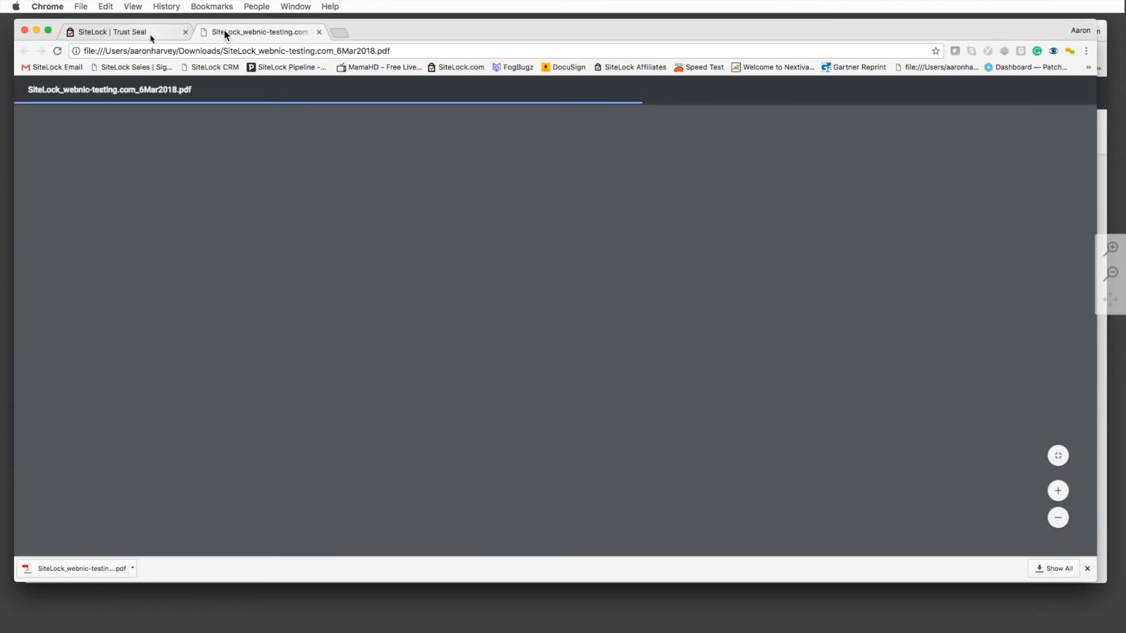
pyautogui.click(151, 39)
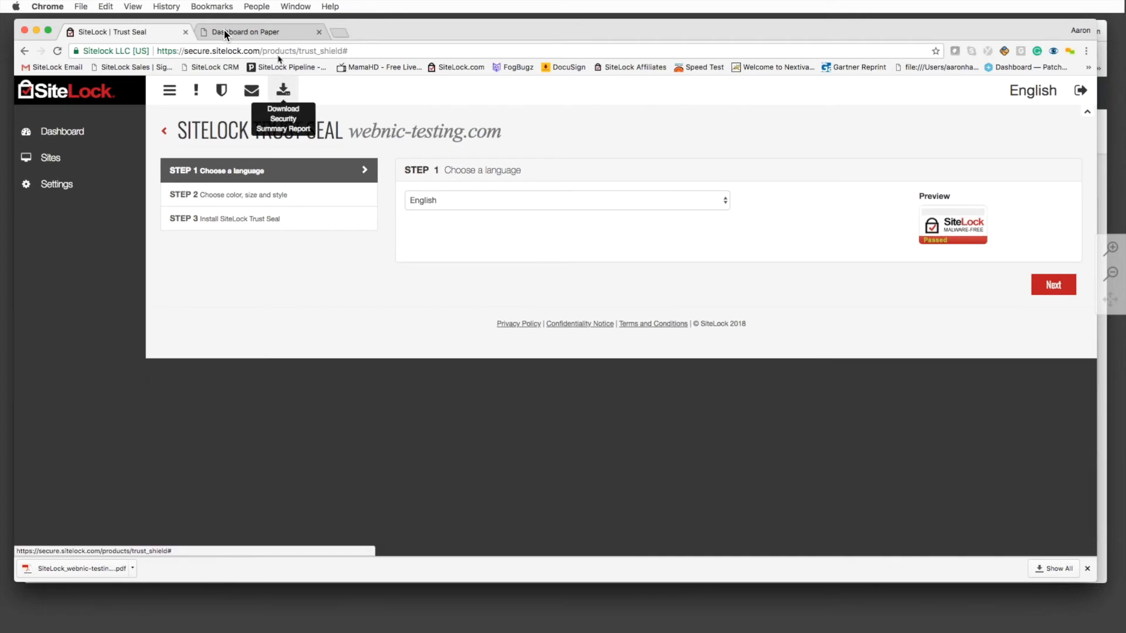
pyautogui.click(224, 32)
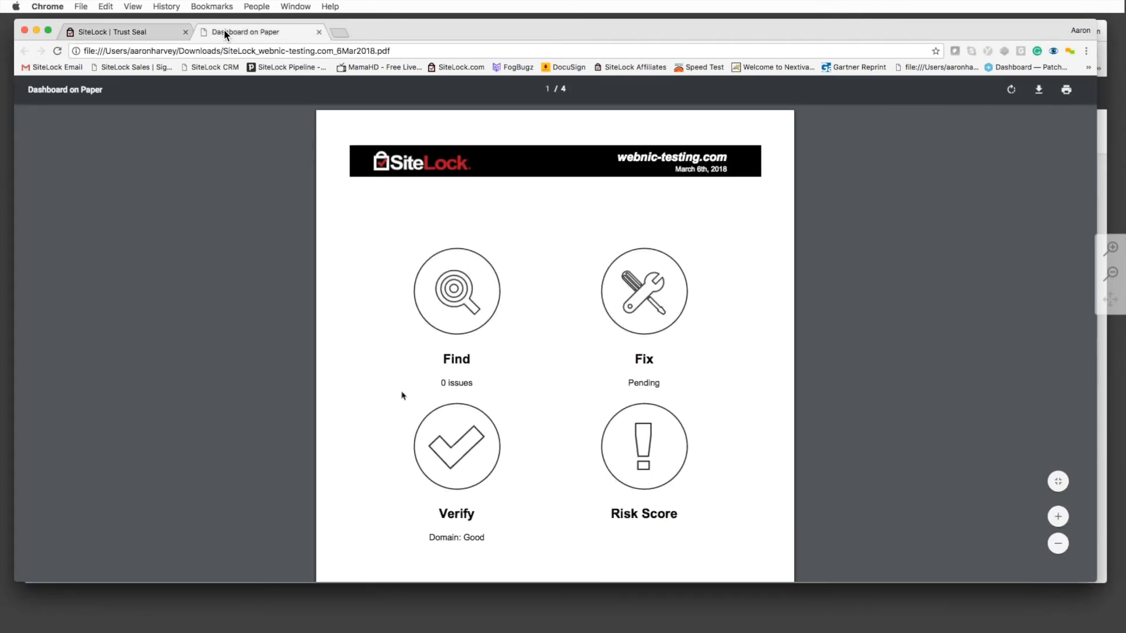
# Read all four report pages (Find 0 issues, Fix Pending, Domain Good), then return to SiteLock
pyautogui.scroll(-2, 409, 249)
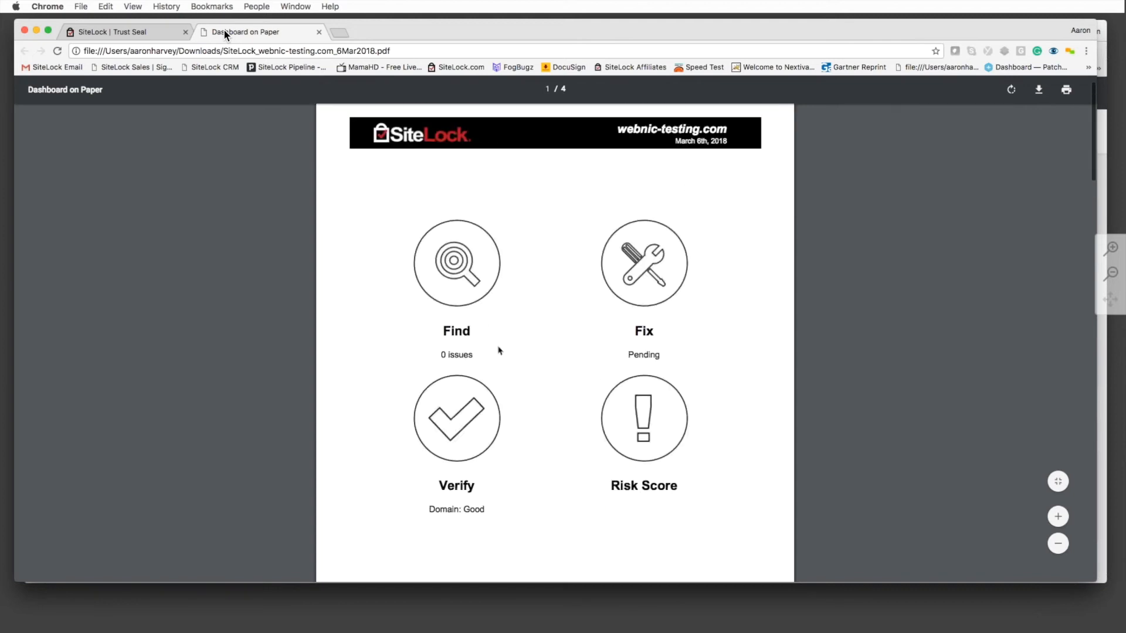
pyautogui.scroll(-1, 466, 339)
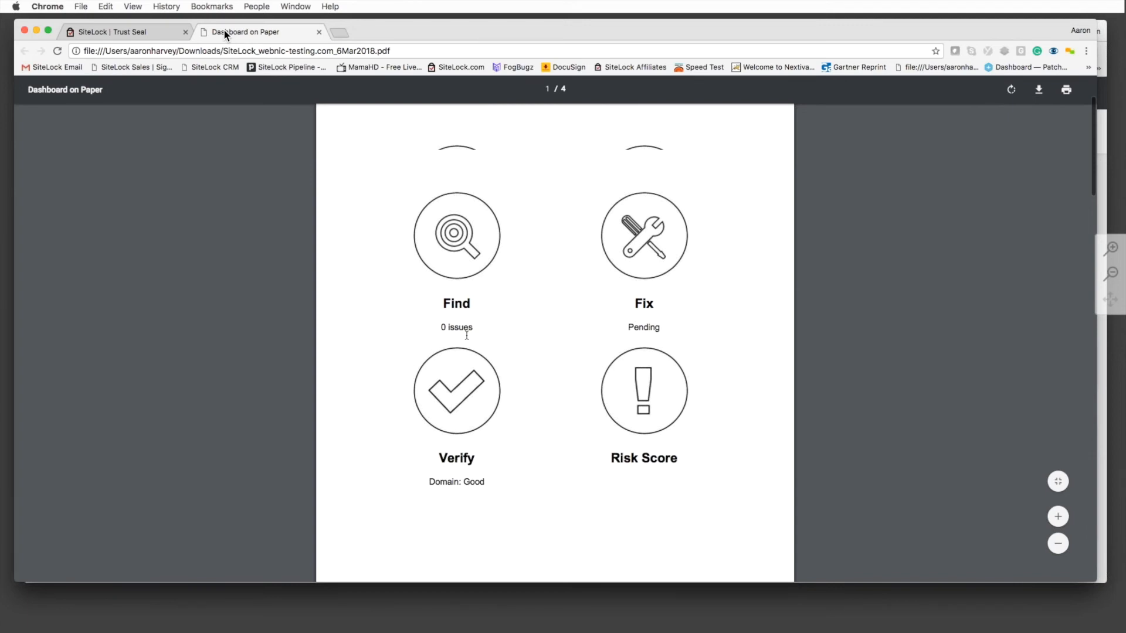
pyautogui.scroll(-2, 466, 335)
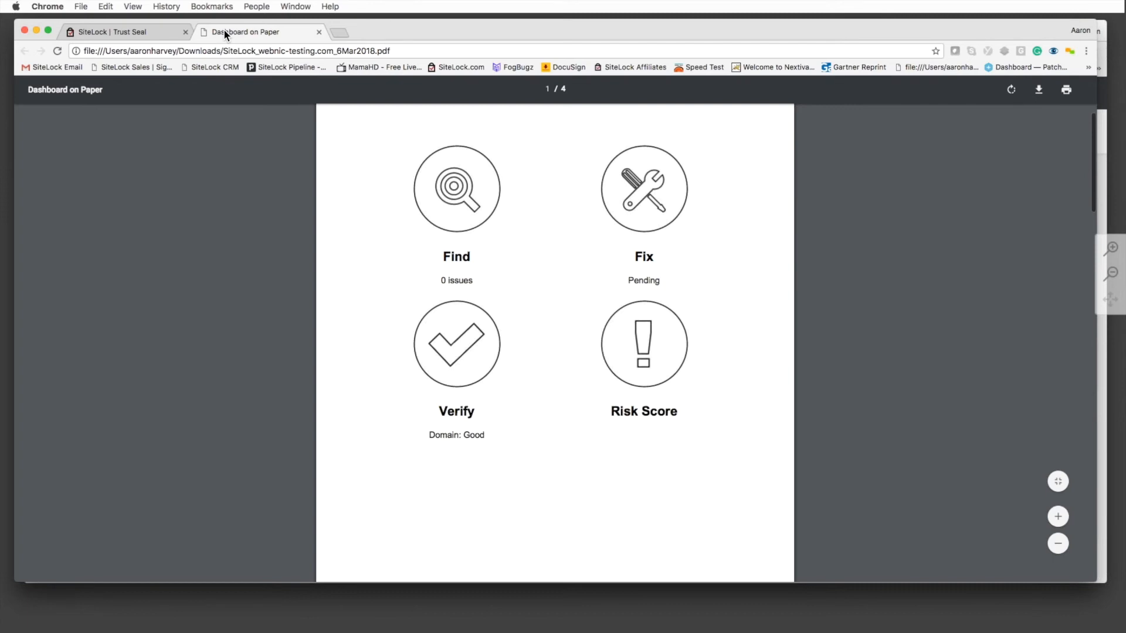
pyautogui.scroll(-3, 471, 337)
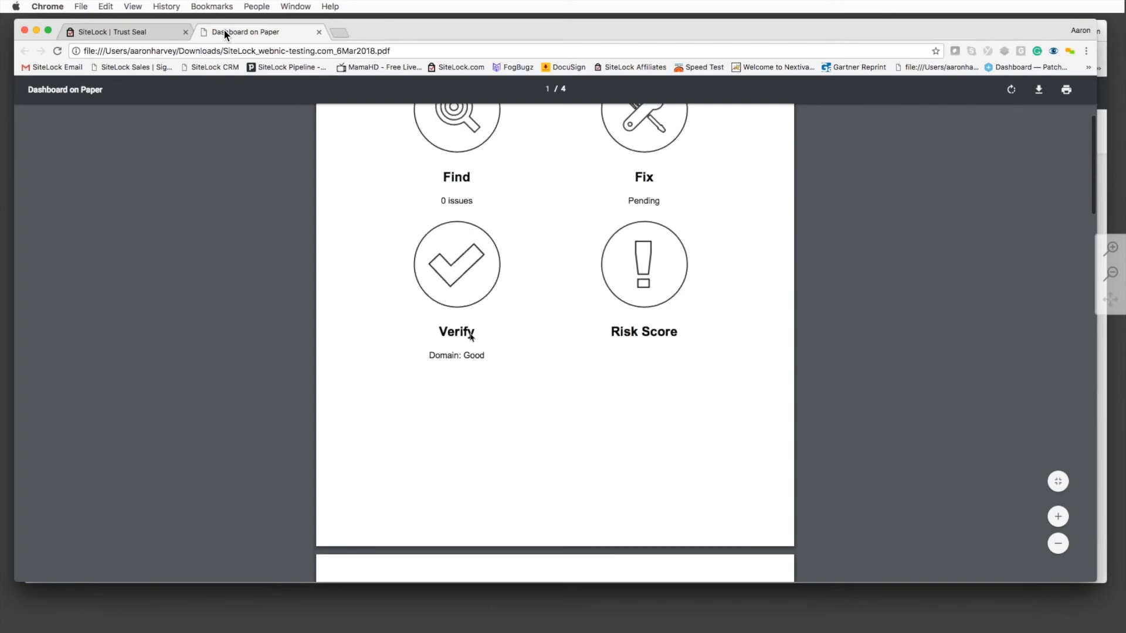
pyautogui.scroll(-15, 471, 337)
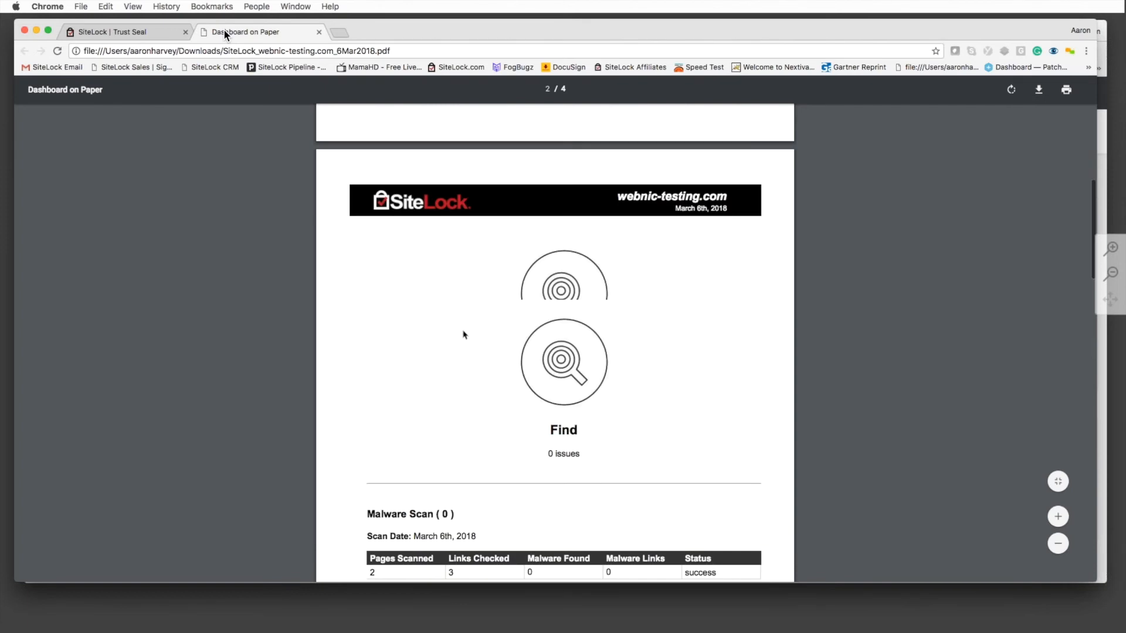
pyautogui.scroll(-15, 463, 335)
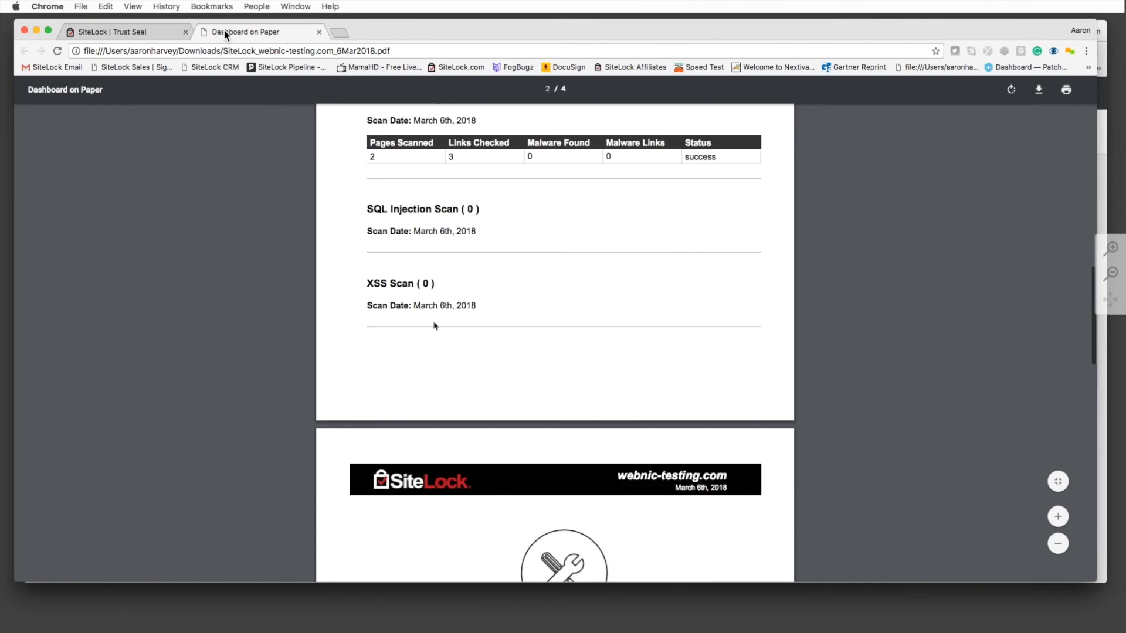
pyautogui.scroll(-20, 464, 281)
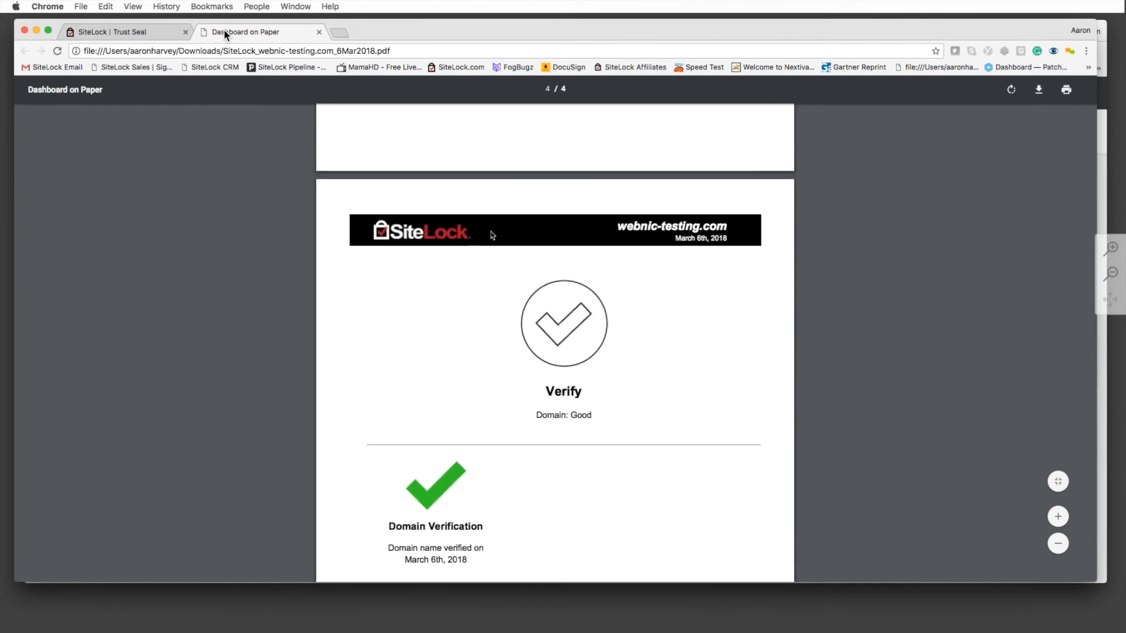
pyautogui.scroll(7, 491, 235)
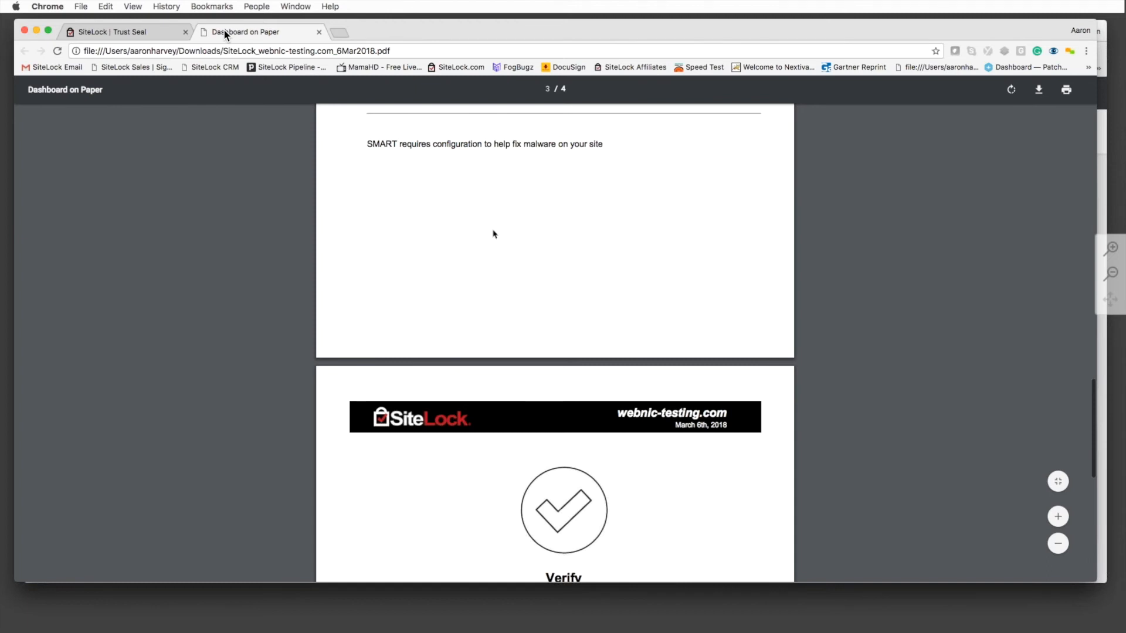
pyautogui.scroll(20, 492, 234)
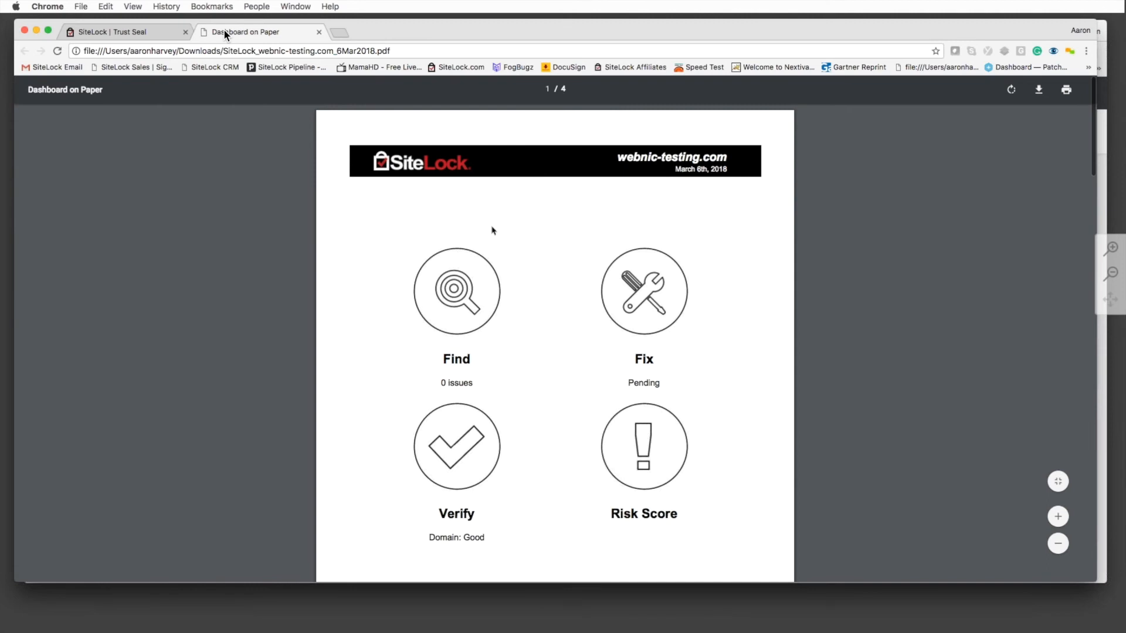
pyautogui.hotkey('ctrl', 'shift', 'Tab')
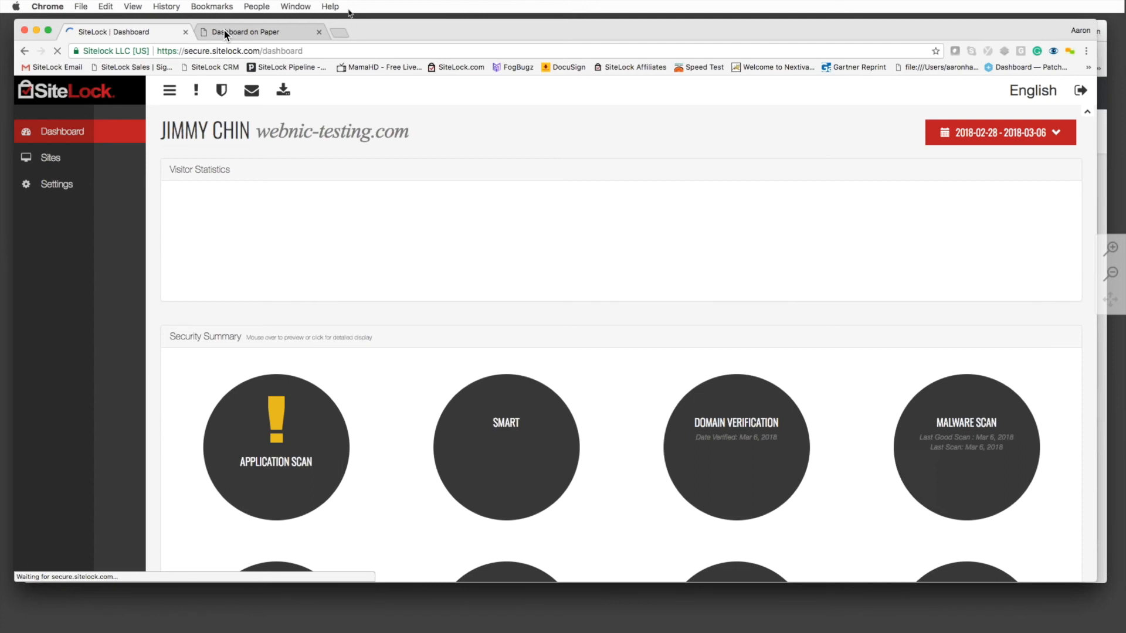
pyautogui.click(224, 32)
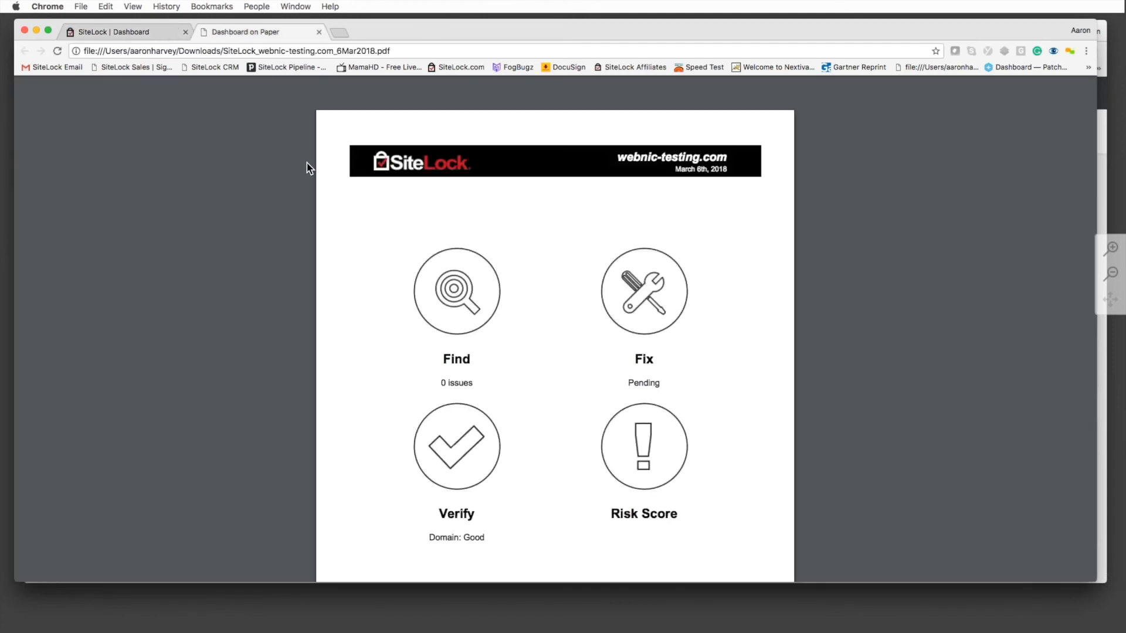
pyautogui.click(114, 32)
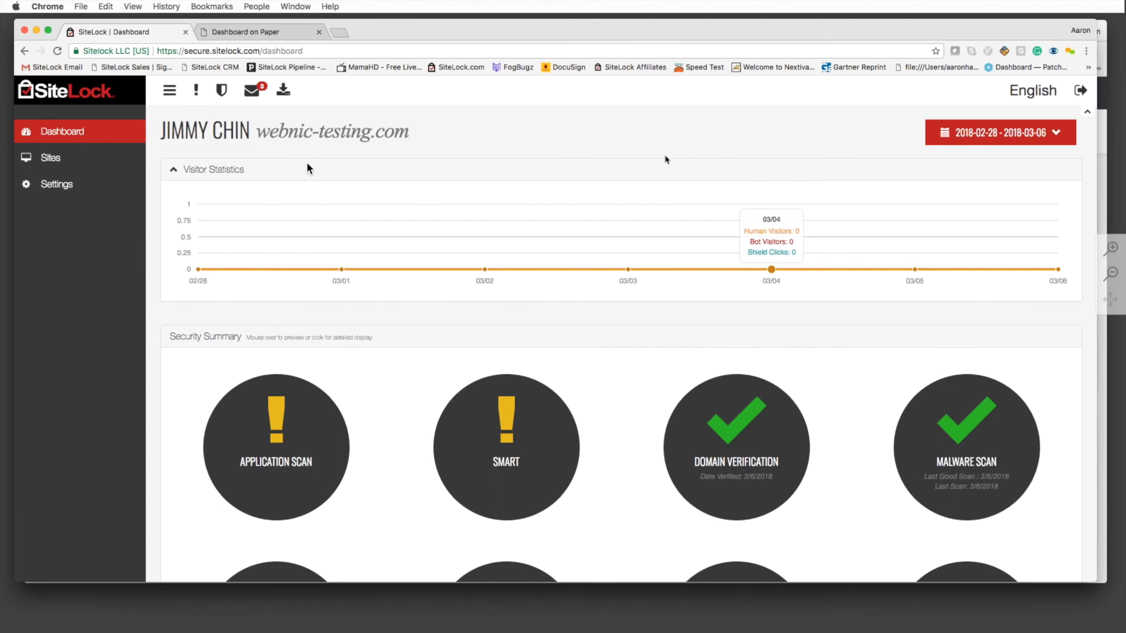